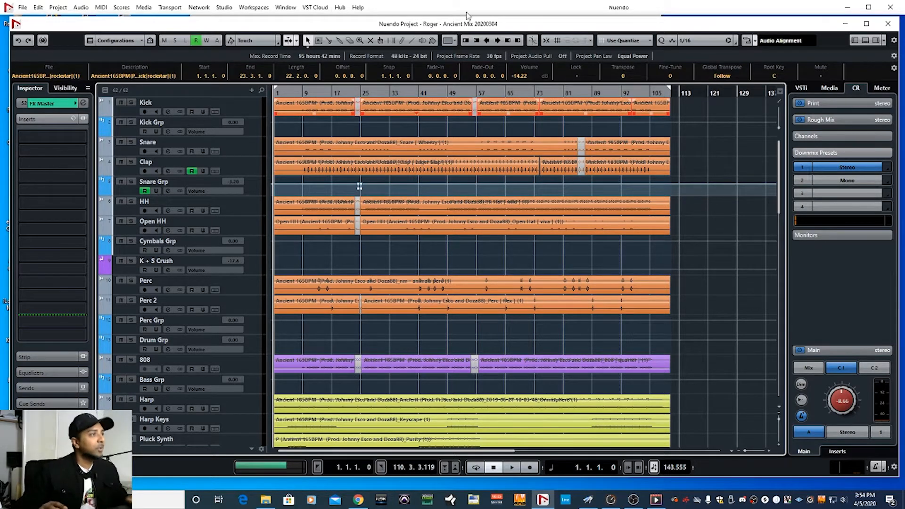
# Place the playhead near bar 26, solo the Kick Grp, Drum Grp and 808 tracks, and turn on cycle playback.
pyautogui.click(365, 93)
pyautogui.click(247, 107)
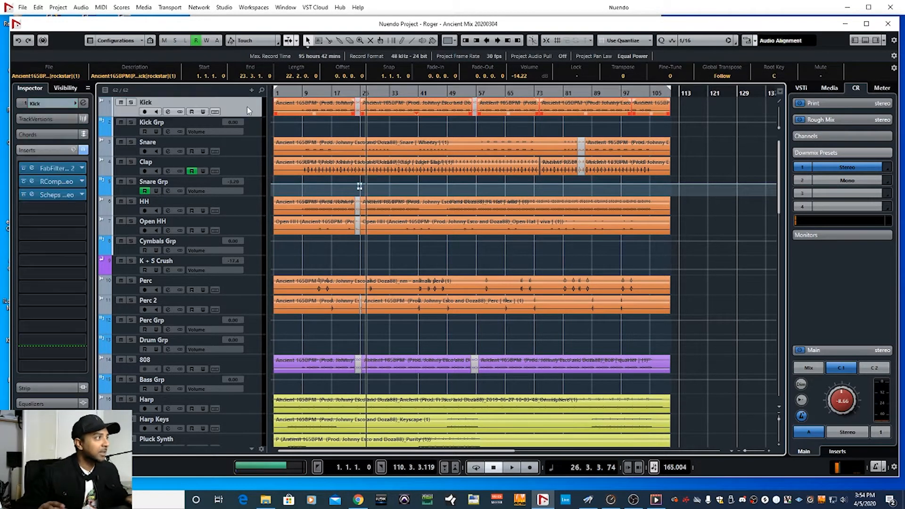
pyautogui.click(249, 121)
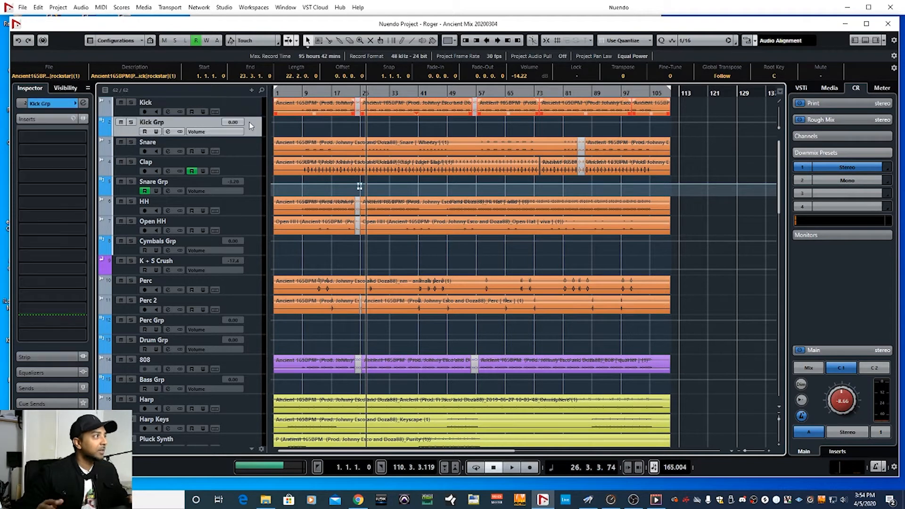
pyautogui.click(130, 122)
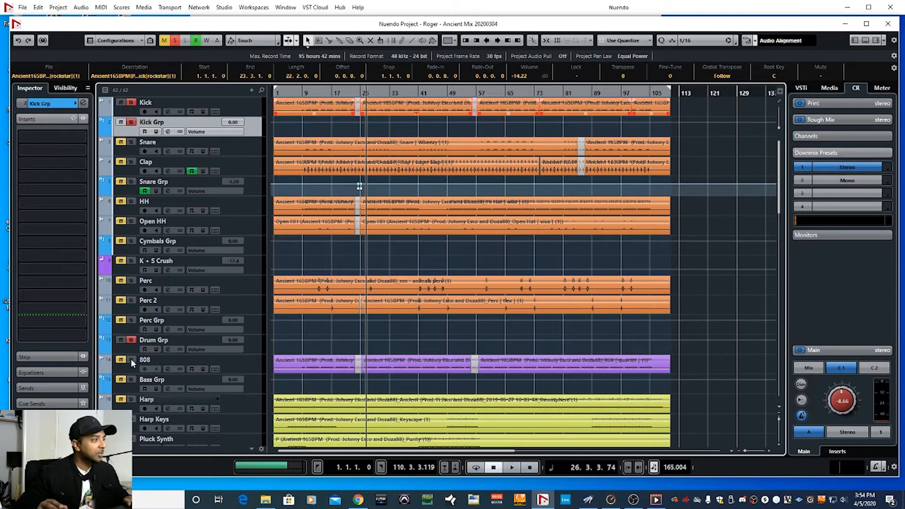
pyautogui.click(131, 339)
pyautogui.click(132, 122)
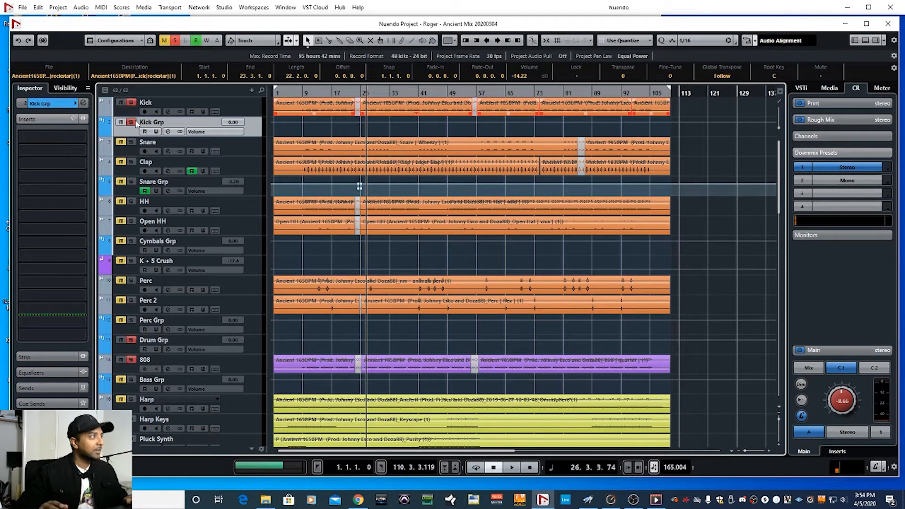
pyautogui.press('/')
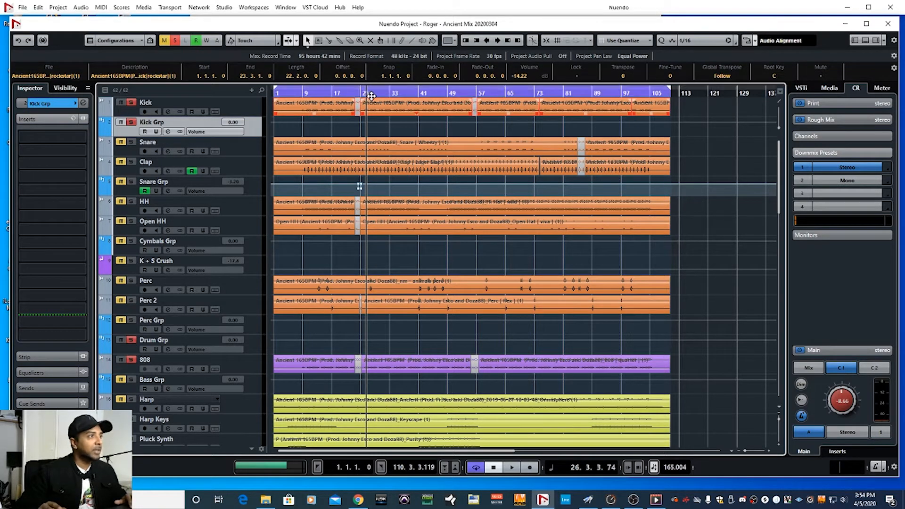
# Bypass all inserts on the Kick track and play the unprocessed kick with the 808.
pyautogui.click(254, 108)
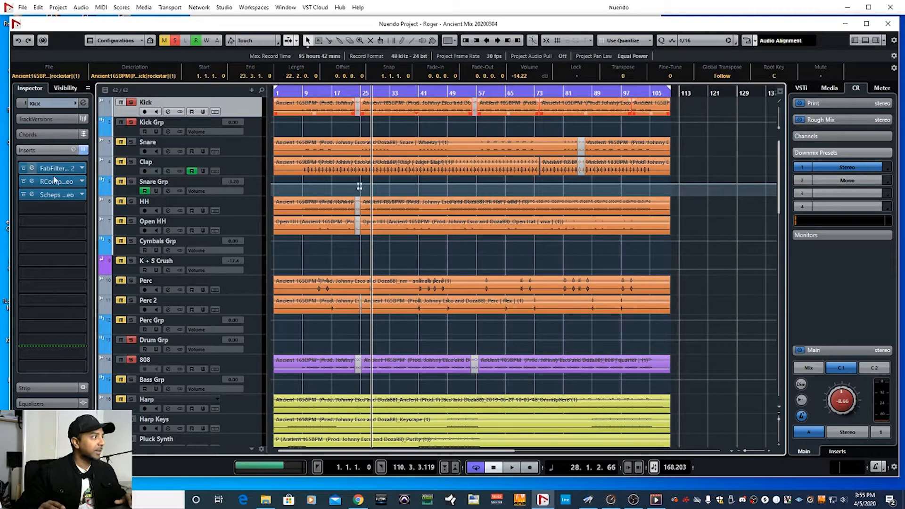
pyautogui.click(84, 150)
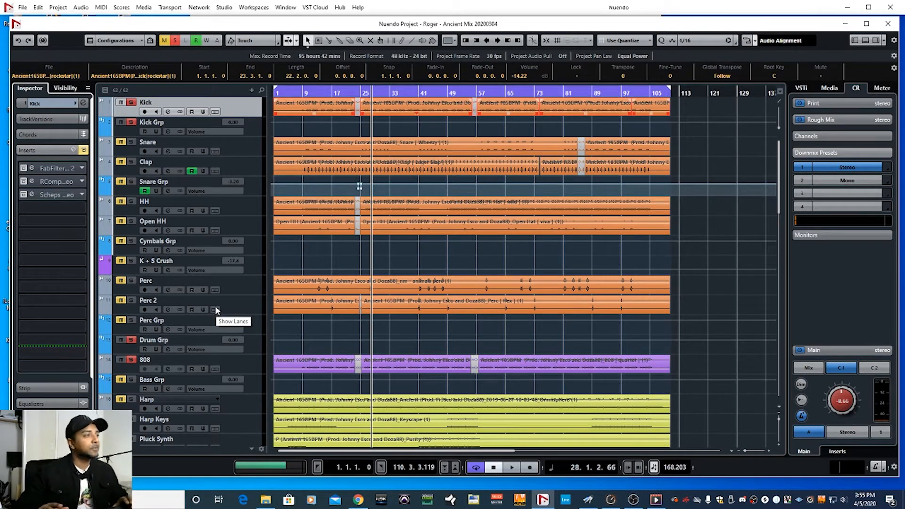
pyautogui.press('space')
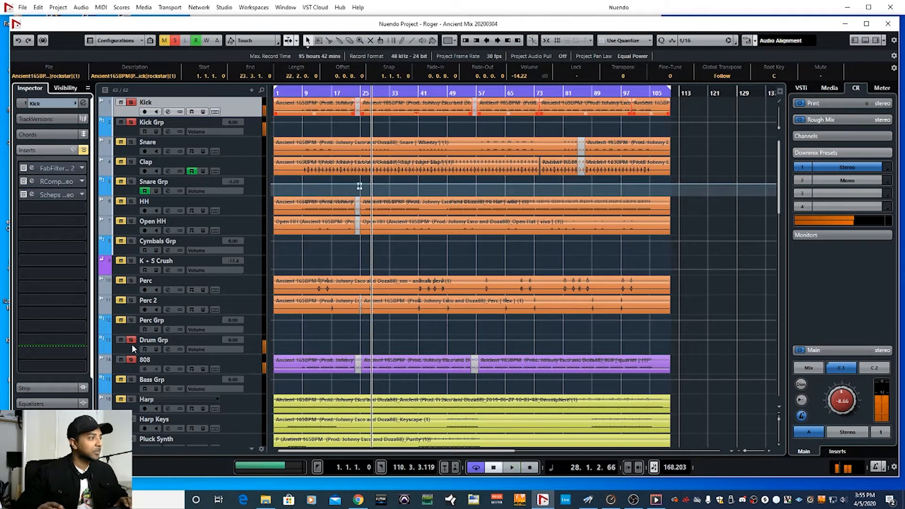
# Clear the existing solos, including the 808 and Drum Grp, and solo only Kick Grp and Kick.
pyautogui.click(131, 359)
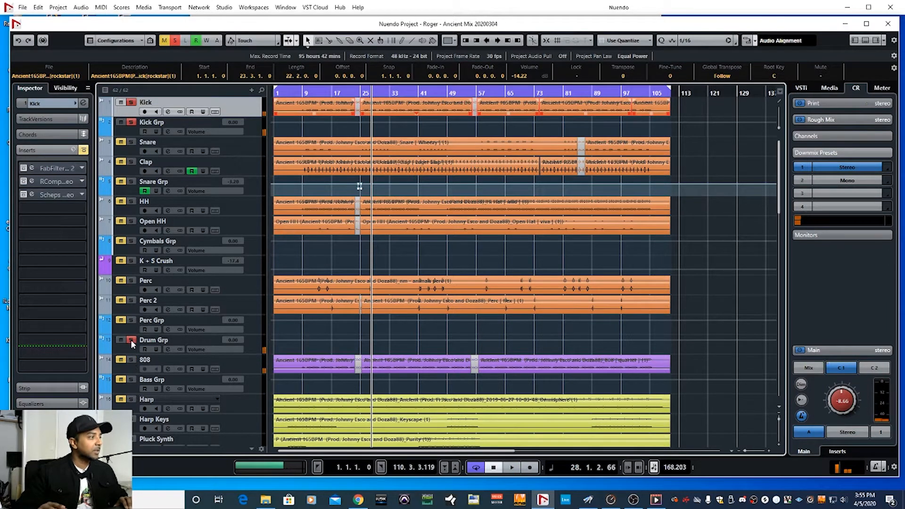
pyautogui.click(131, 121)
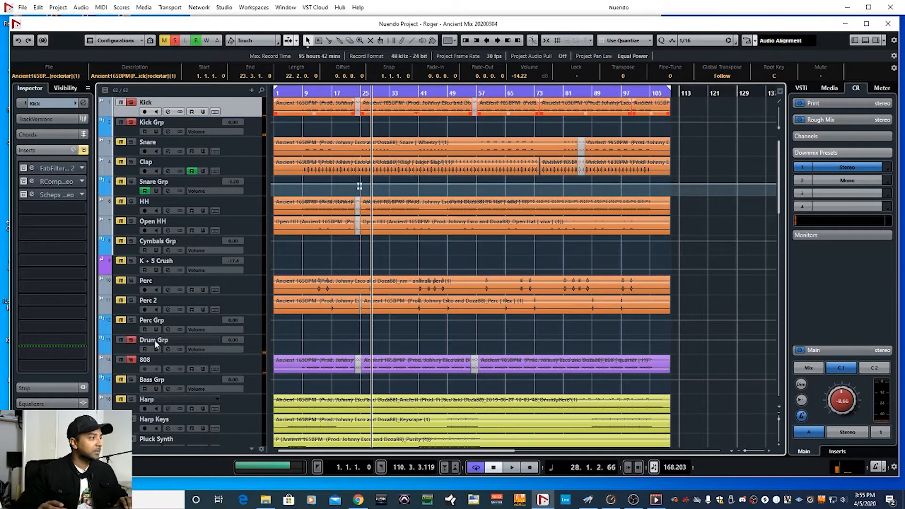
pyautogui.click(120, 340)
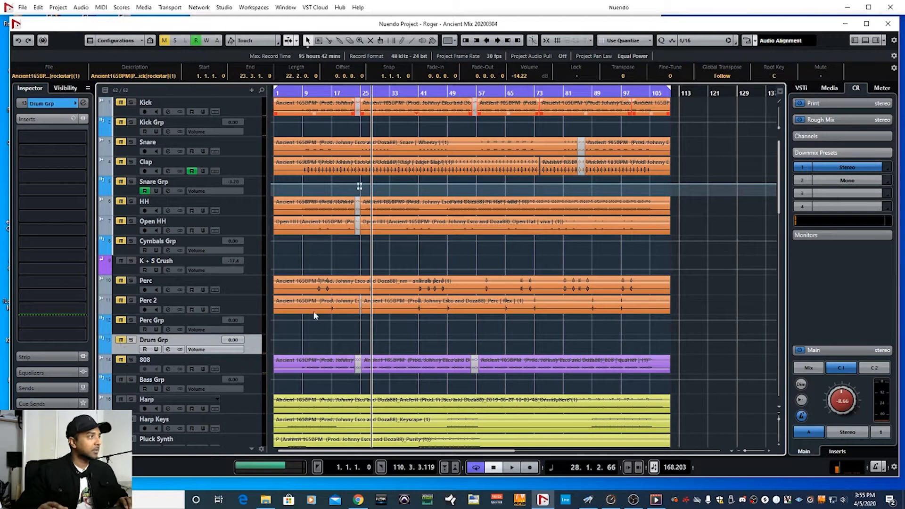
pyautogui.click(132, 124)
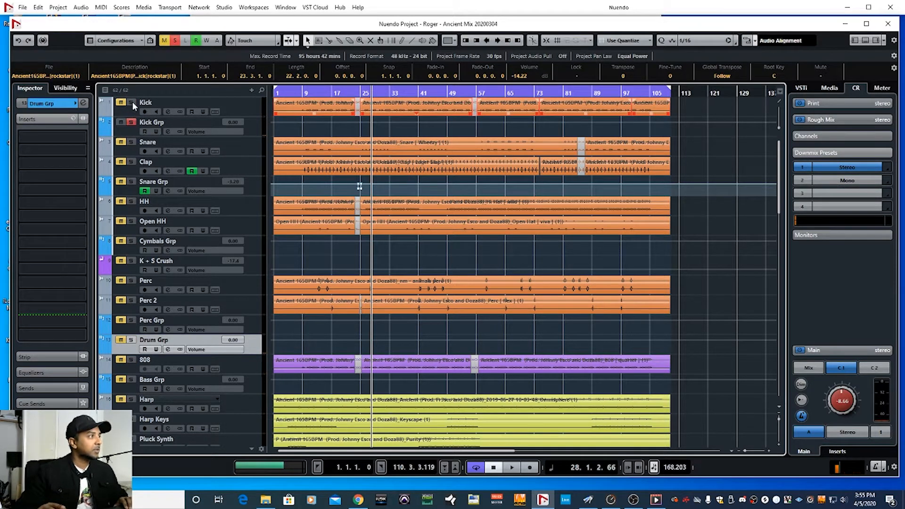
pyautogui.click(132, 103)
# Add Drum Grp to the solos and audition the unprocessed kick through it, stopping playback at the end.
pyautogui.press('space')
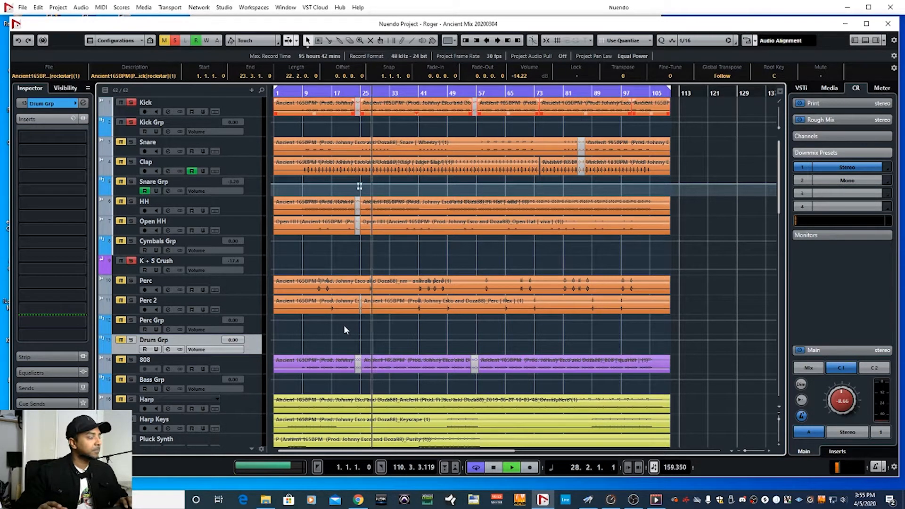
pyautogui.press('space')
pyautogui.click(121, 340)
pyautogui.press('space')
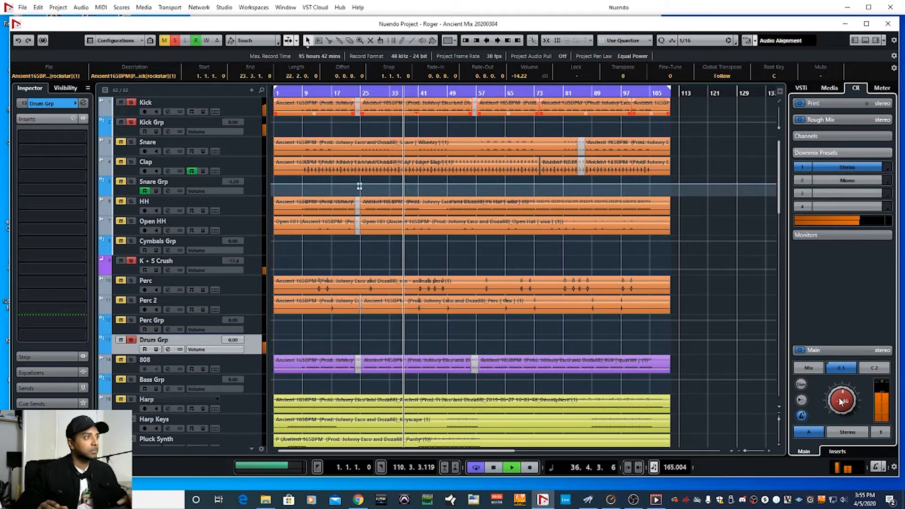
pyautogui.press('space')
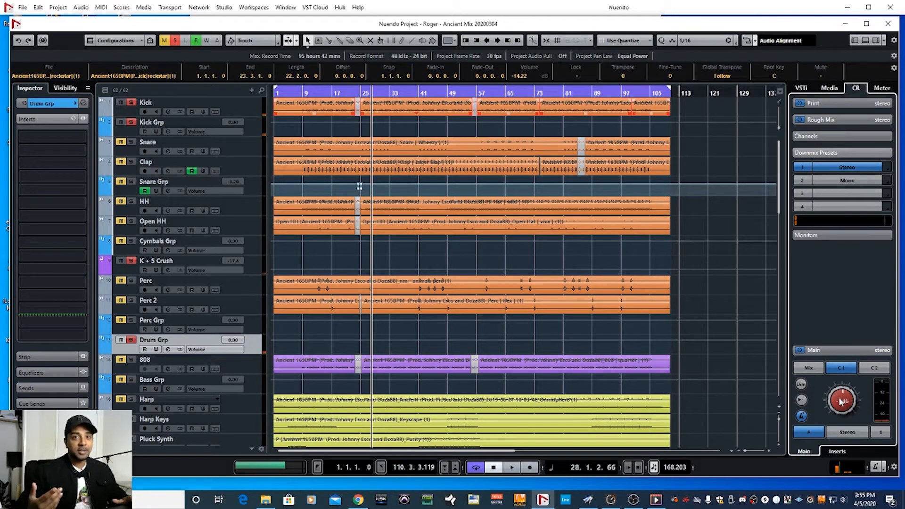
# Reactivate all inserts on the Kick track and audition the processed kick for comparison.
pyautogui.click(243, 106)
pyautogui.click(84, 150)
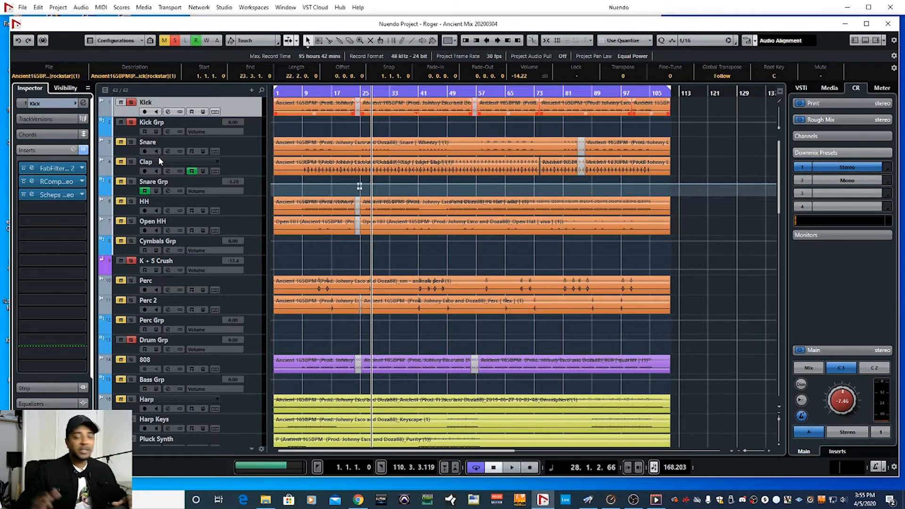
pyautogui.press('space')
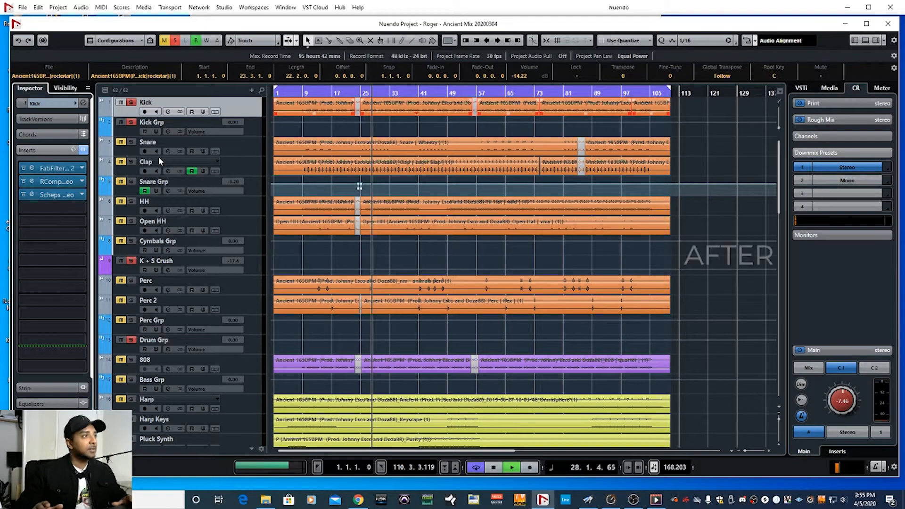
pyautogui.click(192, 171)
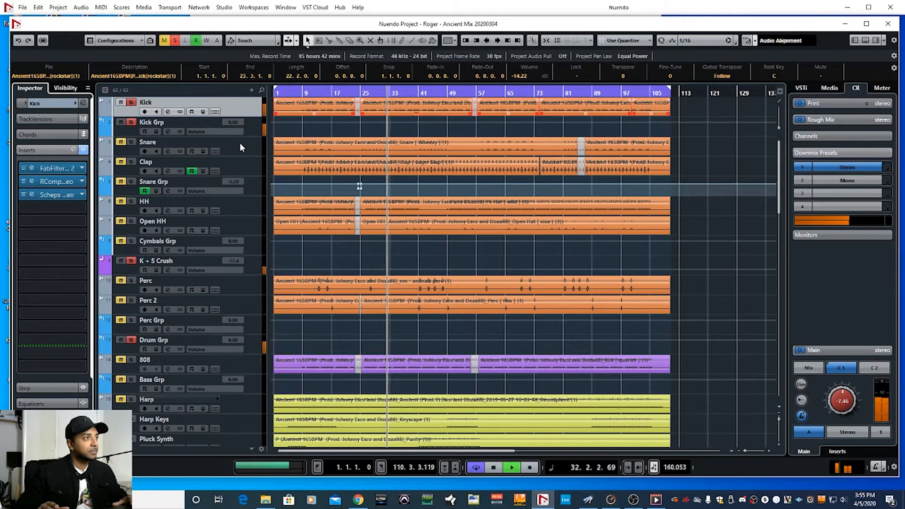
pyautogui.press('space')
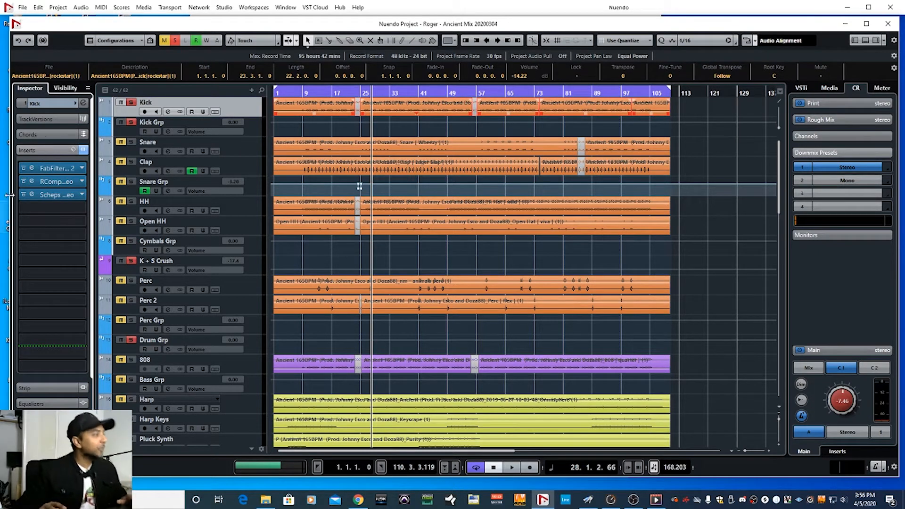
# Bypass the RComp and Scheps inserts on Kick, open its FabFilter Pro-Q 2, and inspect the low-cut and lowest bell bands.
pyautogui.click(24, 182)
pyautogui.click(24, 194)
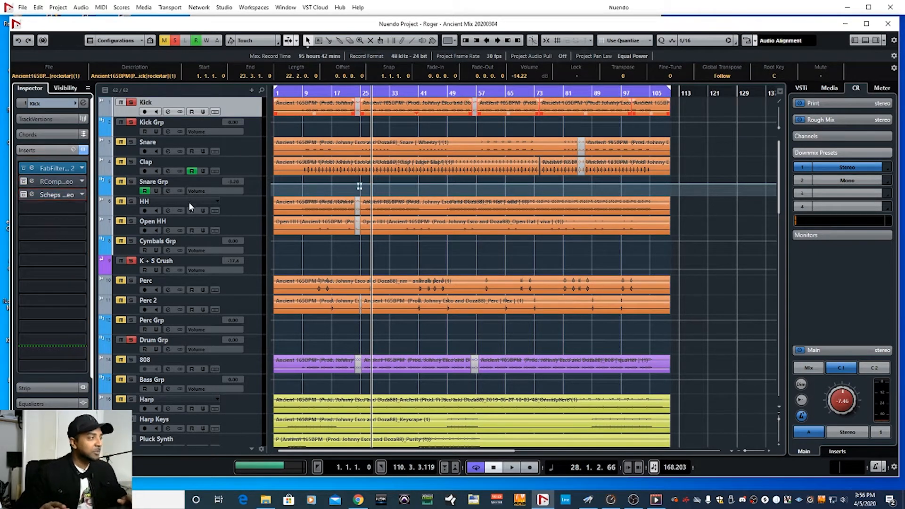
pyautogui.click(32, 168)
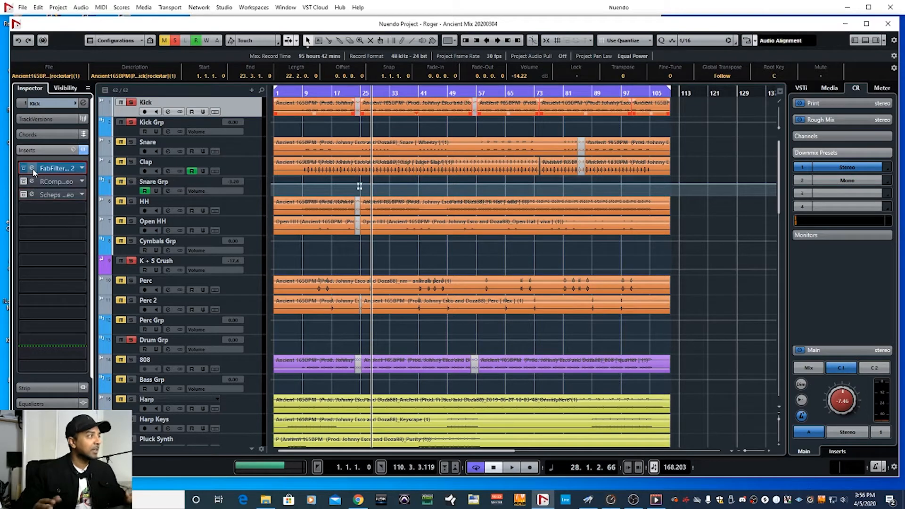
pyautogui.moveTo(474, 124); pyautogui.dragTo(494, 112)
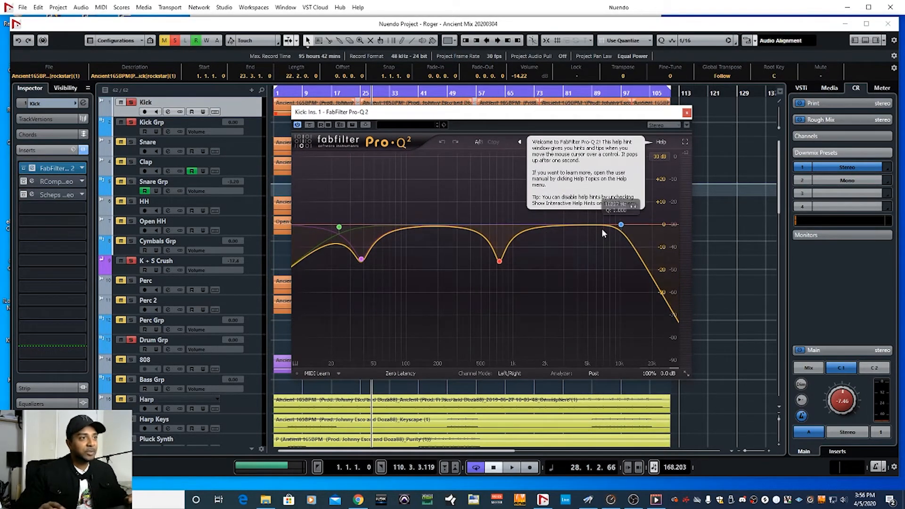
pyautogui.click(339, 227)
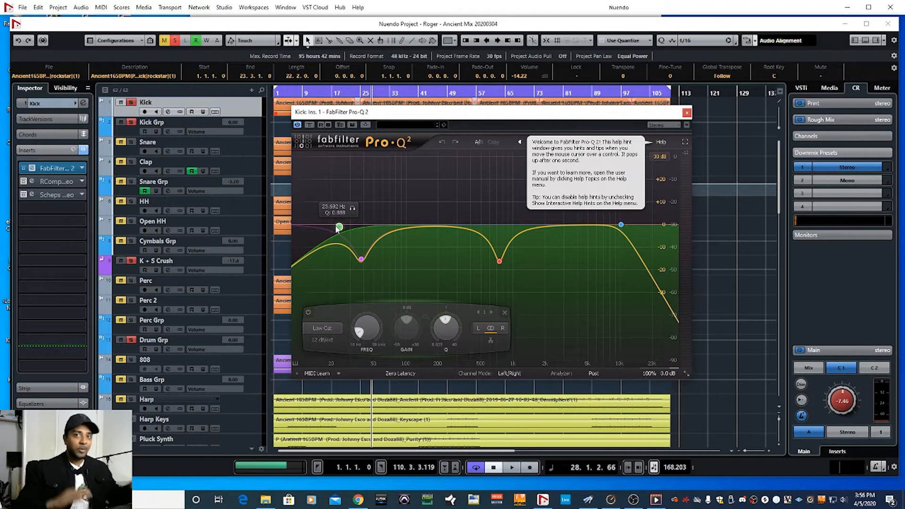
pyautogui.click(361, 259)
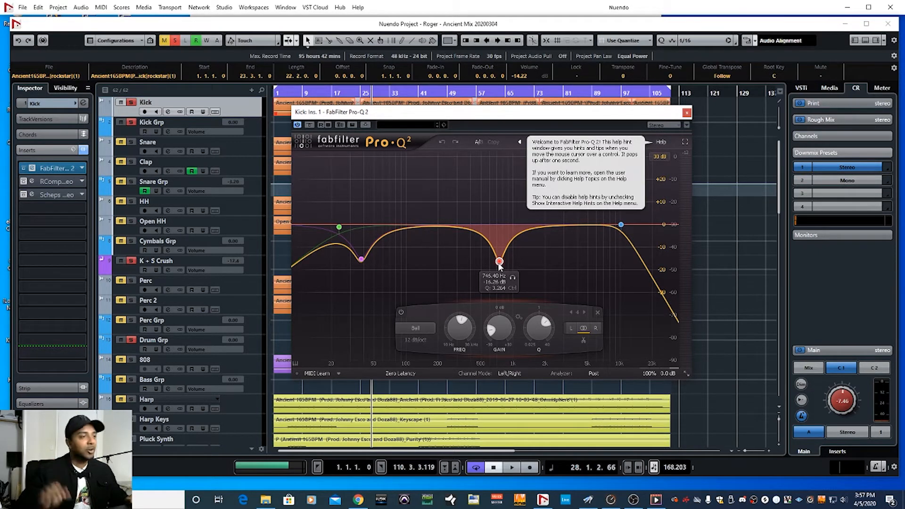
# Turn the 746 Hz bell cut into a broad boost of about 17.9 dB at about 173 Hz, with a Q near 0.6.
pyautogui.moveTo(499, 261); pyautogui.dragTo(477, 172)
pyautogui.scroll(5, 478, 173)
pyautogui.scroll(-15, 478, 175)
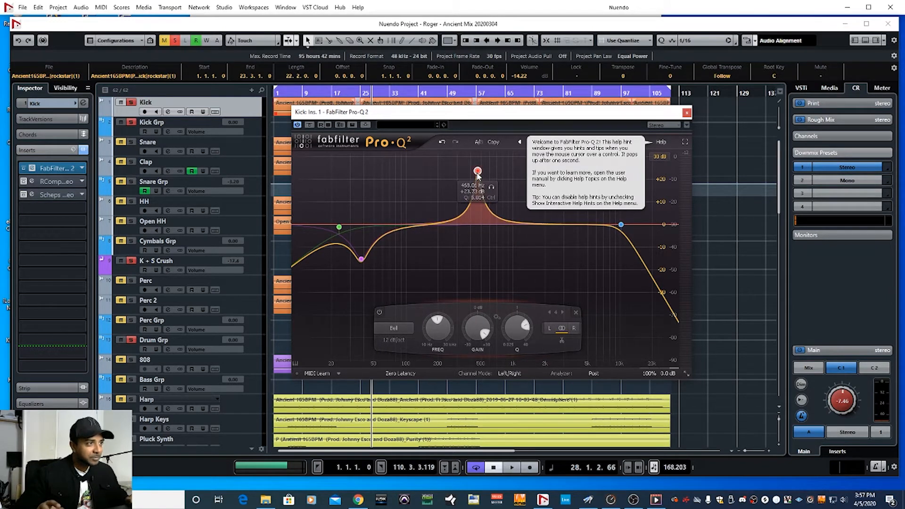
pyautogui.moveTo(479, 173); pyautogui.dragTo(434, 185)
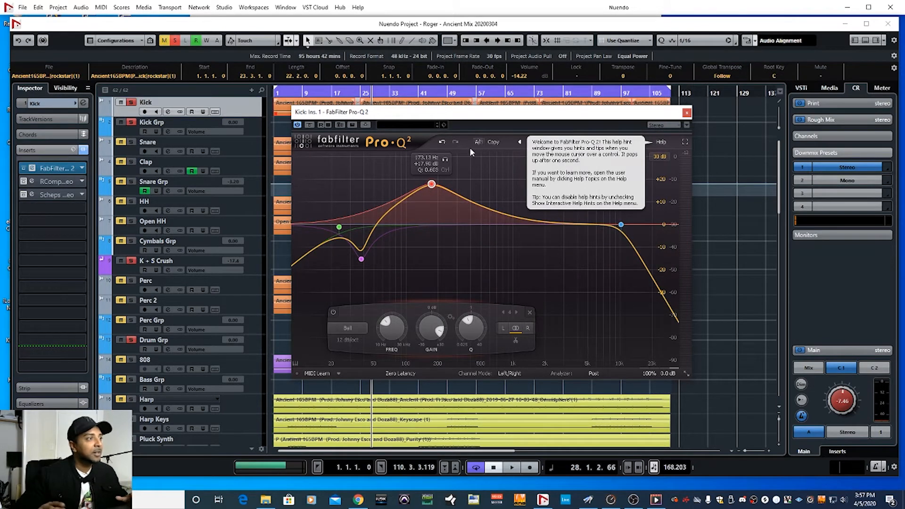
# Solo-listen to the boosted band during playback and sweep it up to about 739 Hz.
pyautogui.click(445, 162)
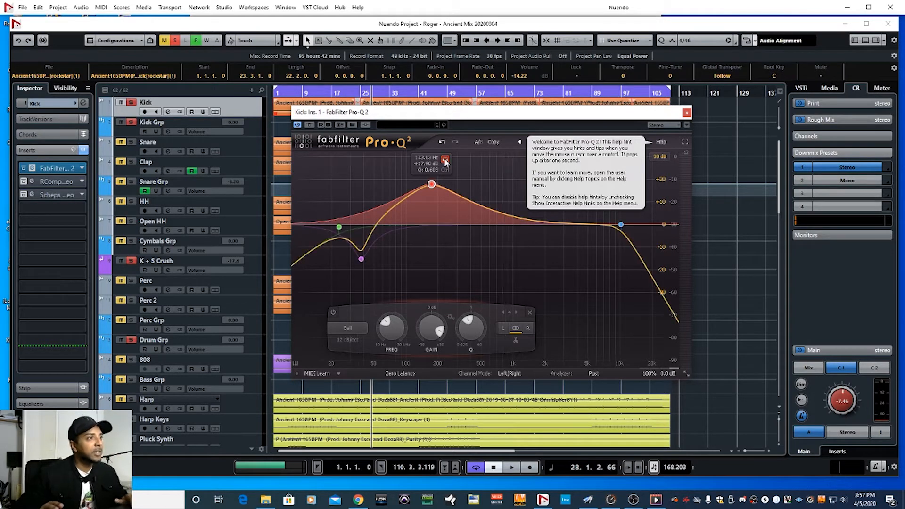
pyautogui.press('space')
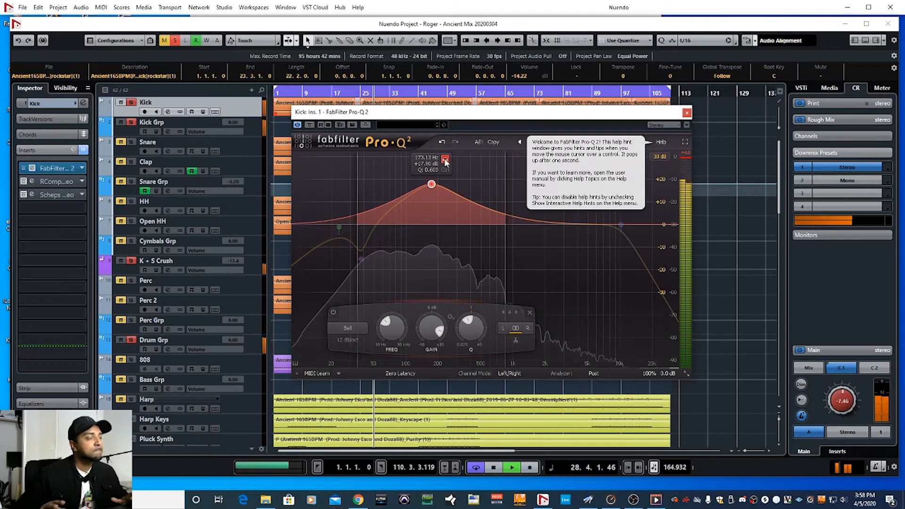
pyautogui.moveTo(446, 163); pyautogui.dragTo(515, 164)
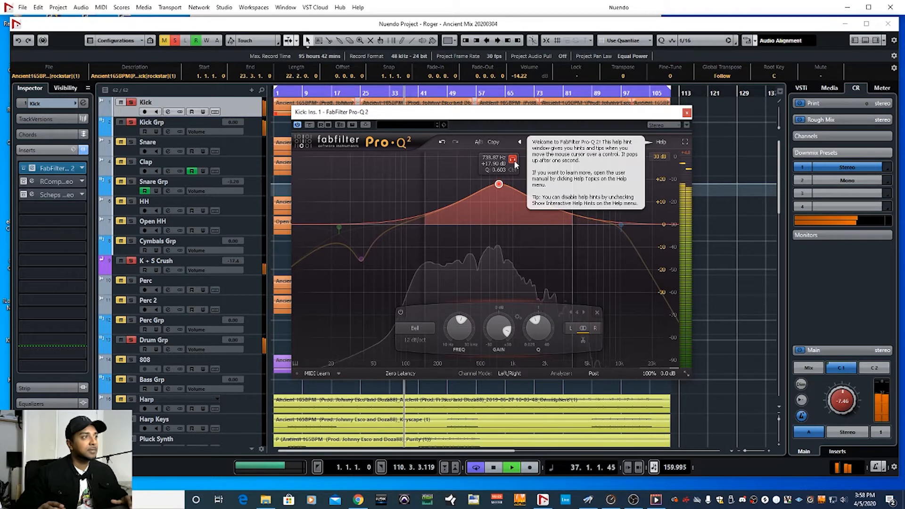
pyautogui.press('space')
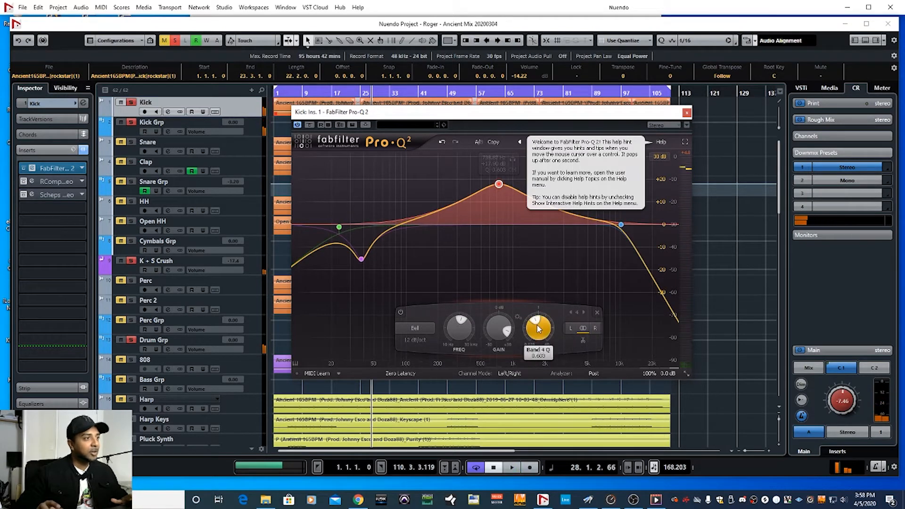
# Narrow the 739 Hz band's Q and lower its gain to a cut of about 17 dB while listening to the kick.
pyautogui.scroll(5, 537, 325)
pyautogui.scroll(5, 538, 328)
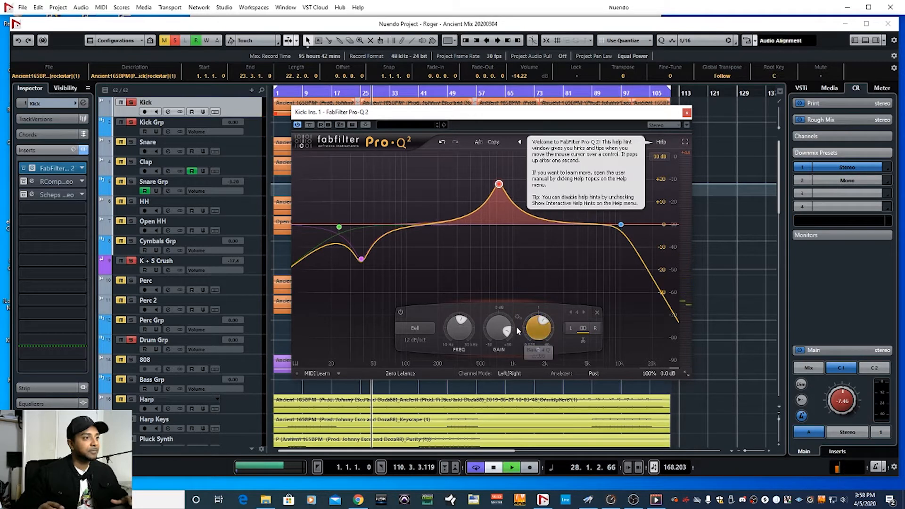
pyautogui.press('space')
pyautogui.scroll(-10, 496, 324)
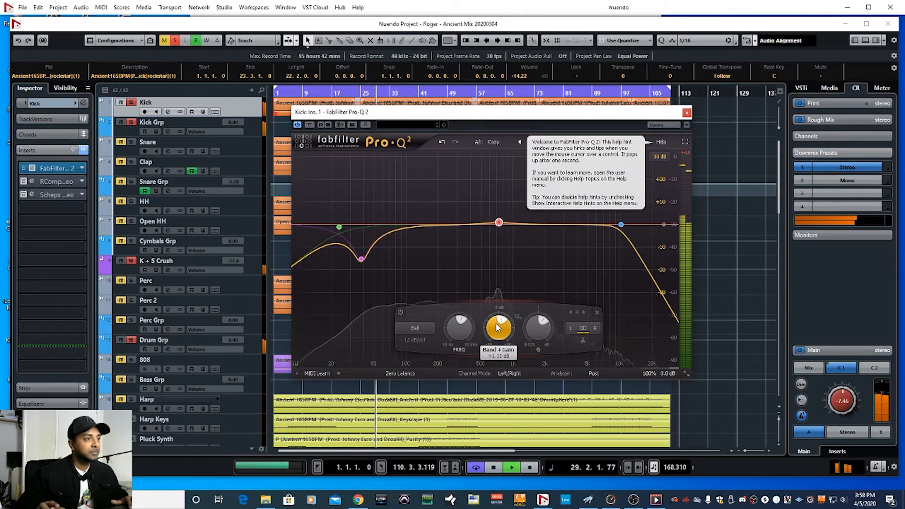
pyautogui.scroll(-8, 497, 327)
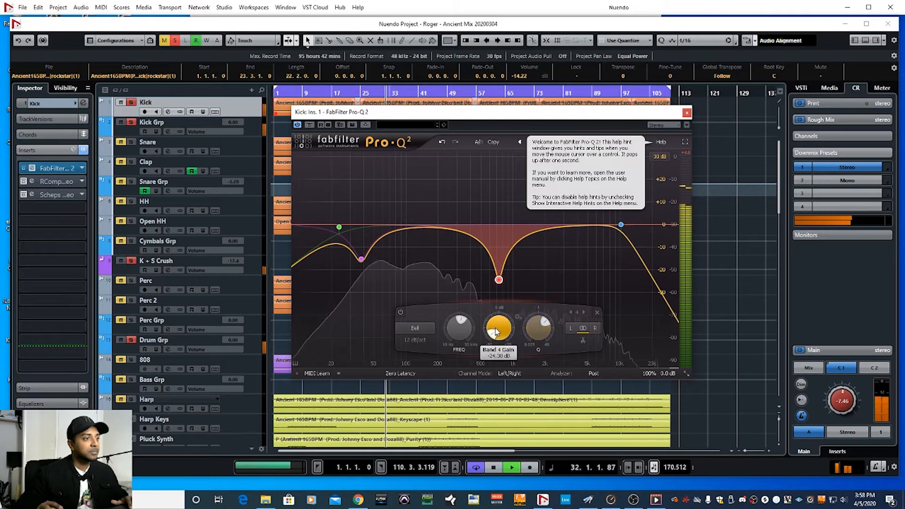
pyautogui.scroll(2, 496, 328)
pyautogui.scroll(2, 496, 330)
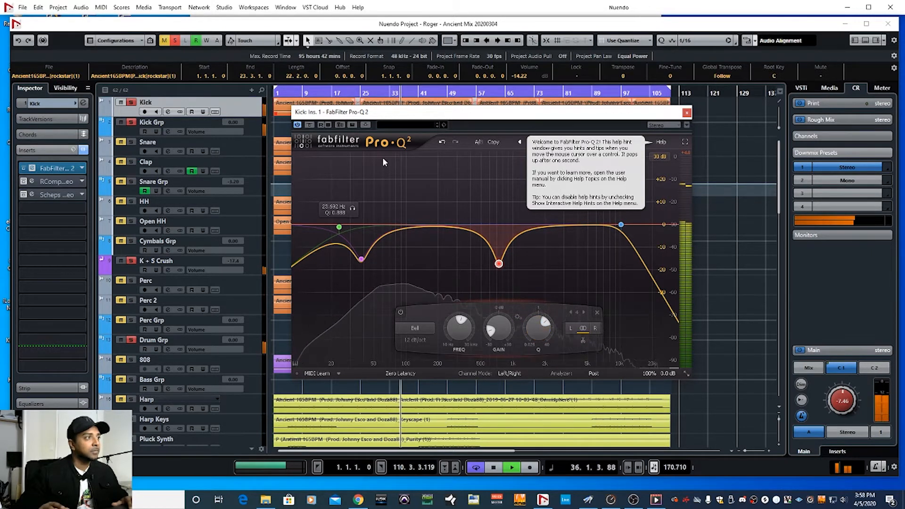
pyautogui.press('space')
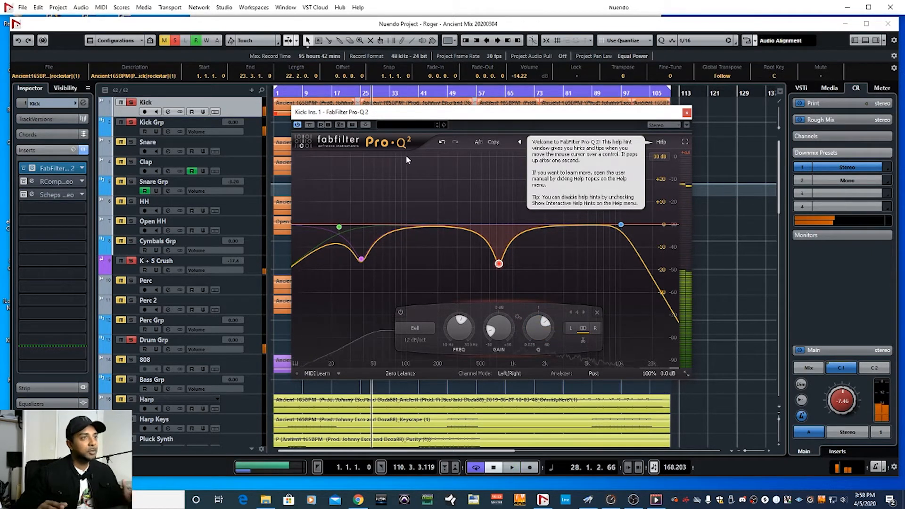
# Close Kick's FabFilter Pro-Q 2 window and reactivate the track's RComp and Scheps inserts.
pyautogui.moveTo(472, 116); pyautogui.dragTo(434, 112)
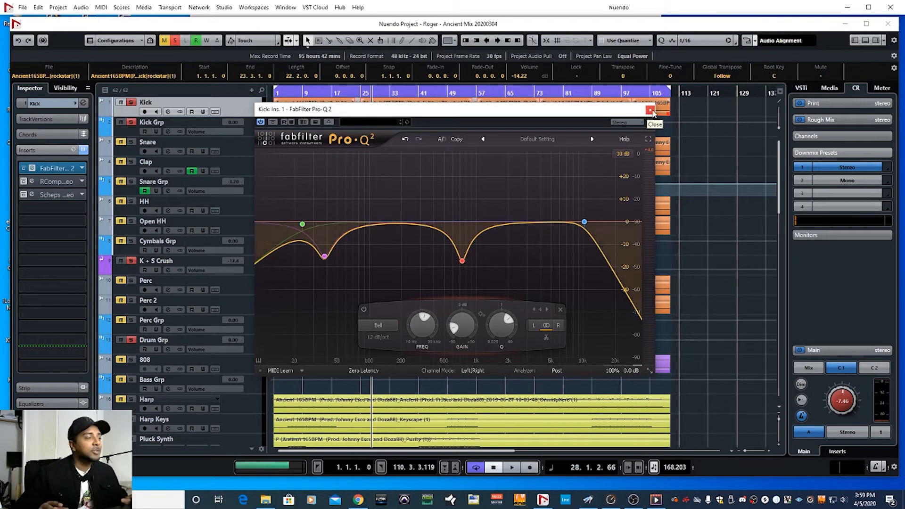
pyautogui.moveTo(622, 112); pyautogui.dragTo(629, 111)
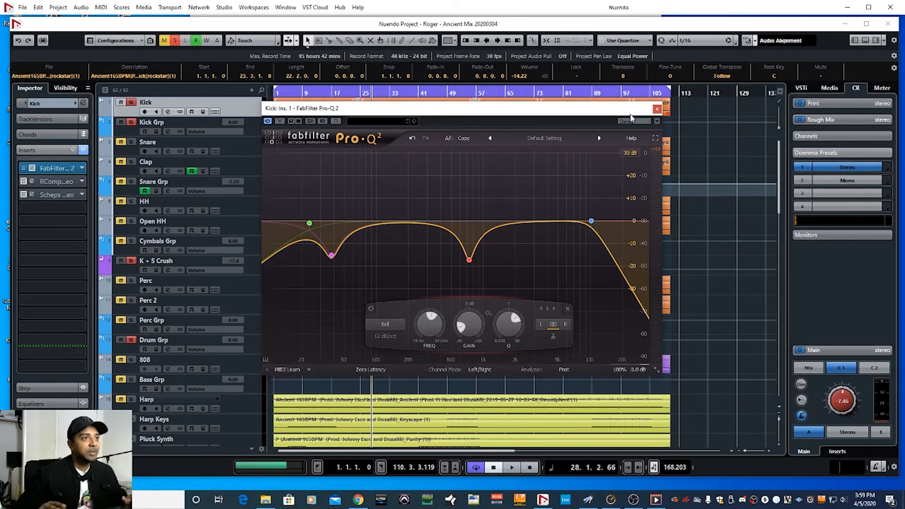
pyautogui.click(657, 110)
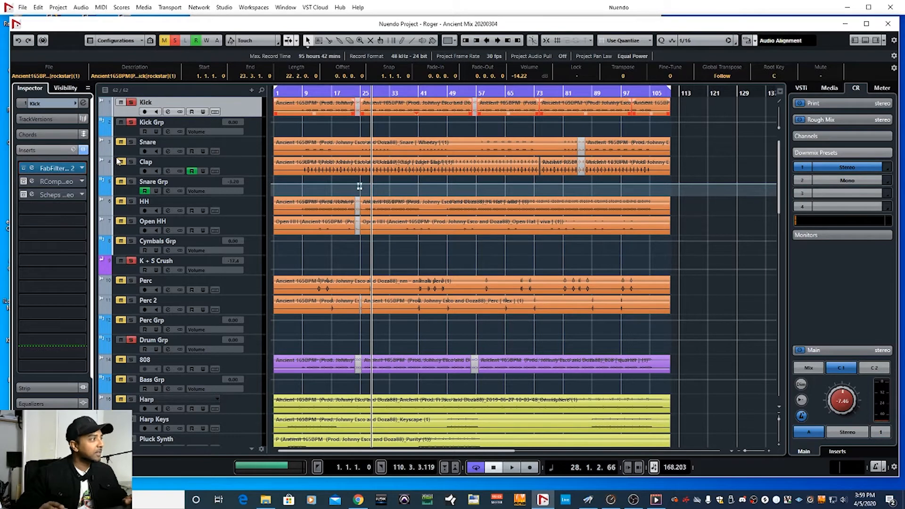
pyautogui.click(23, 182)
pyautogui.click(23, 194)
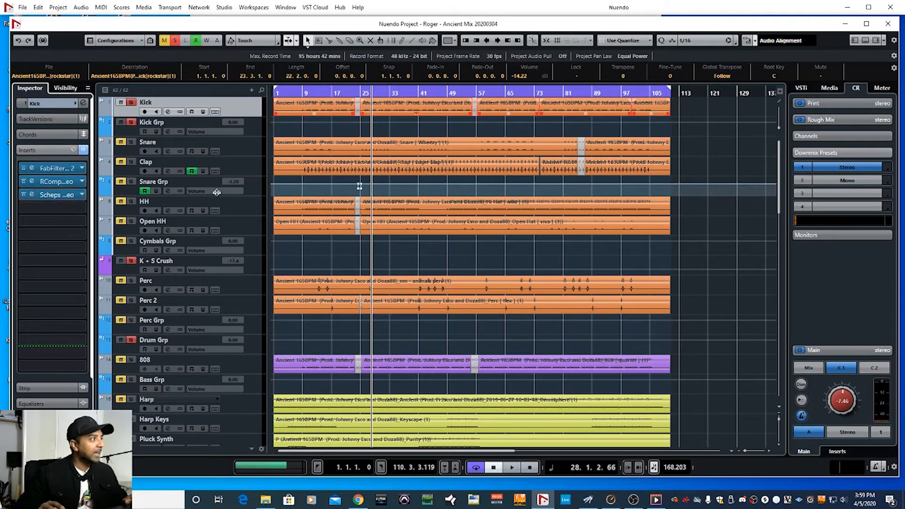
# Open Kick's Scheps 73 insert, bypass it, and listen to the kick without it.
pyautogui.click(32, 194)
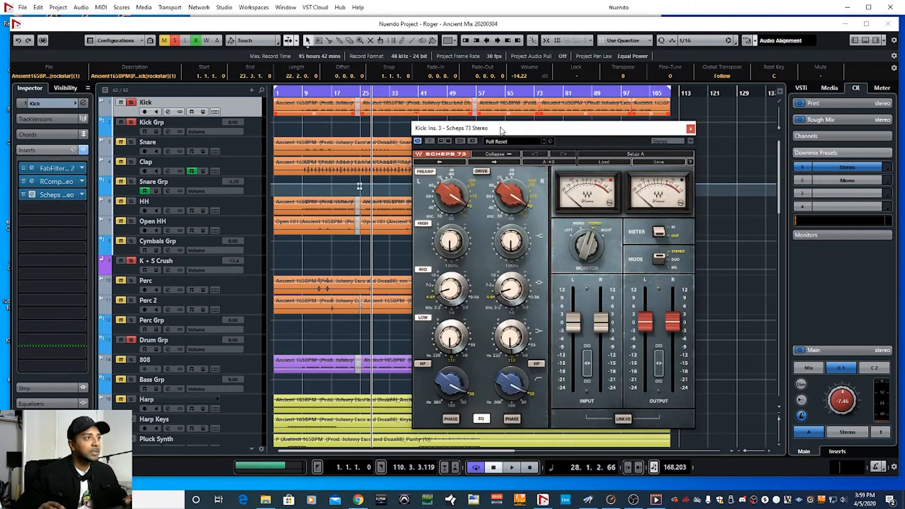
pyautogui.moveTo(502, 129)
pyautogui.mouseDown()
pyautogui.moveTo(472, 123)
pyautogui.moveTo(502, 124)
pyautogui.mouseUp()
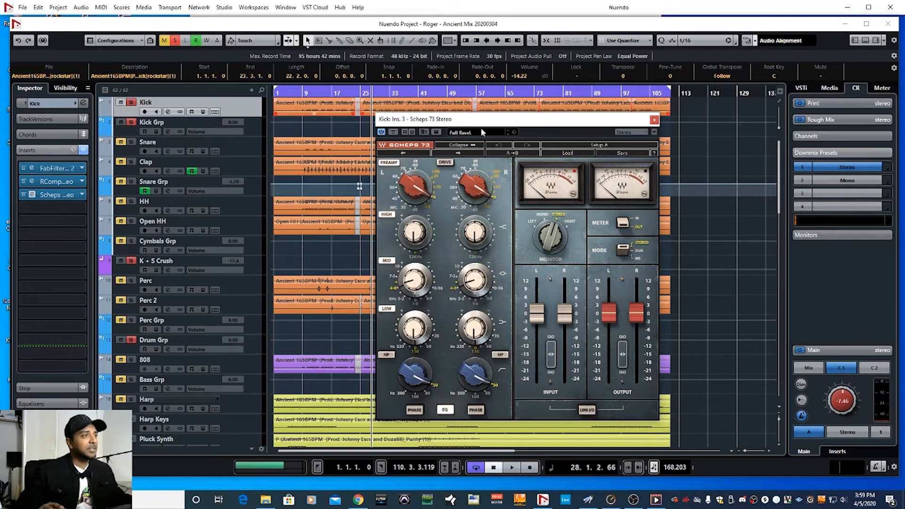
pyautogui.moveTo(482, 124); pyautogui.dragTo(513, 125)
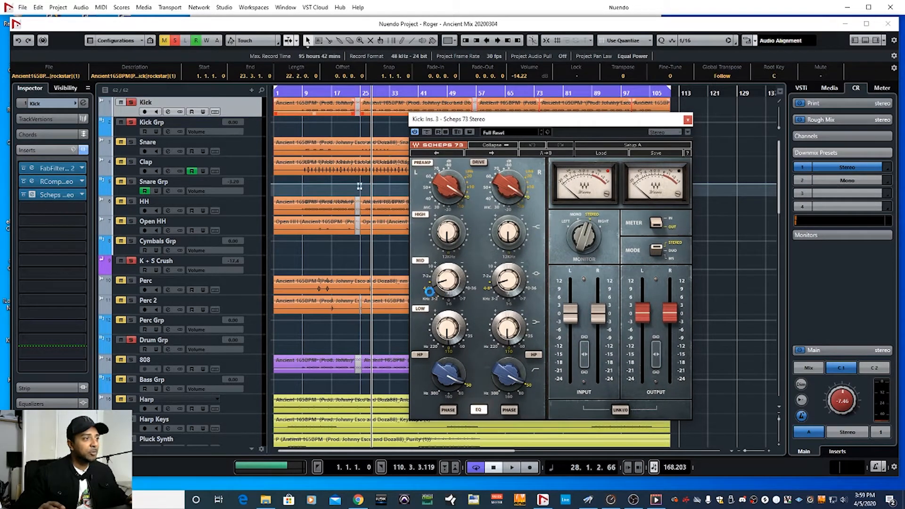
pyautogui.click(460, 285)
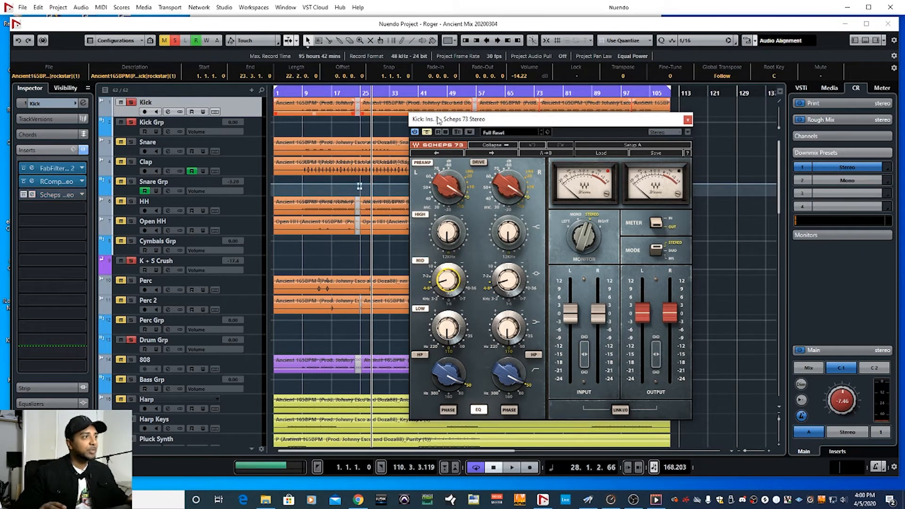
pyautogui.moveTo(442, 119)
pyautogui.mouseDown()
pyautogui.moveTo(452, 128)
pyautogui.moveTo(447, 136)
pyautogui.mouseUp()
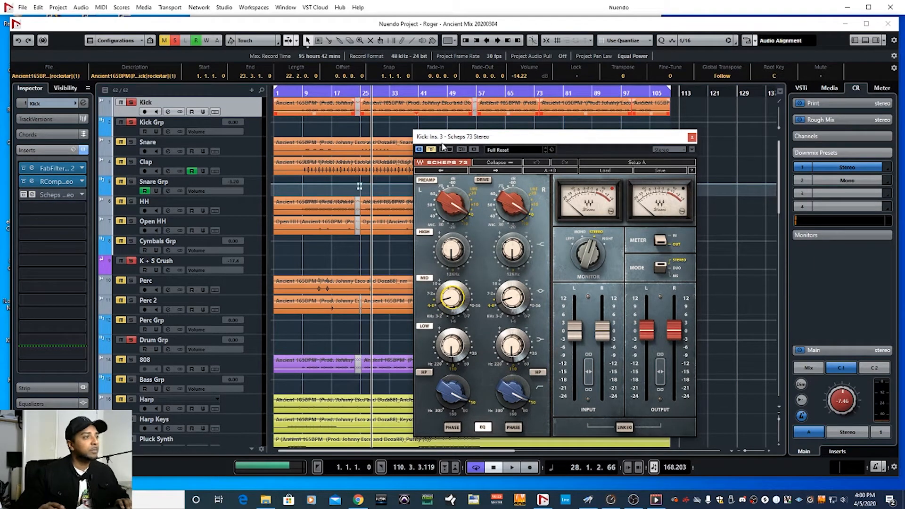
pyautogui.press('space')
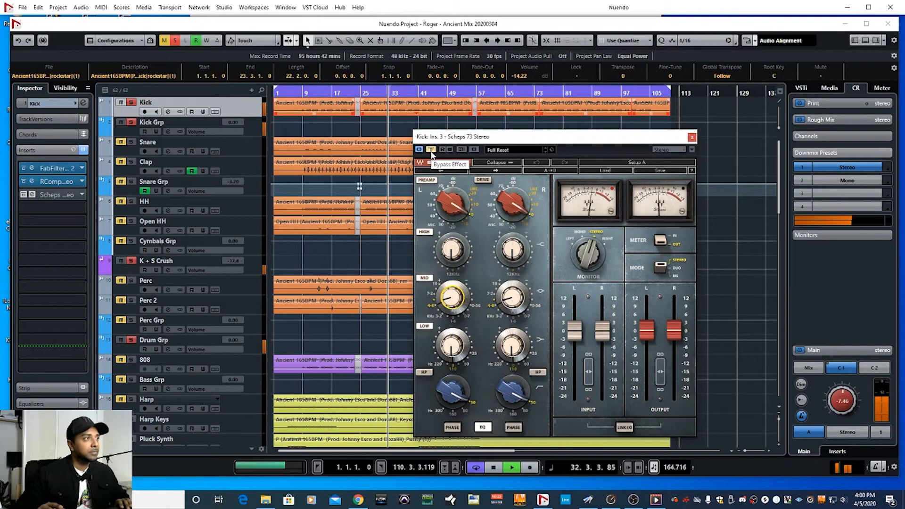
pyautogui.press('space')
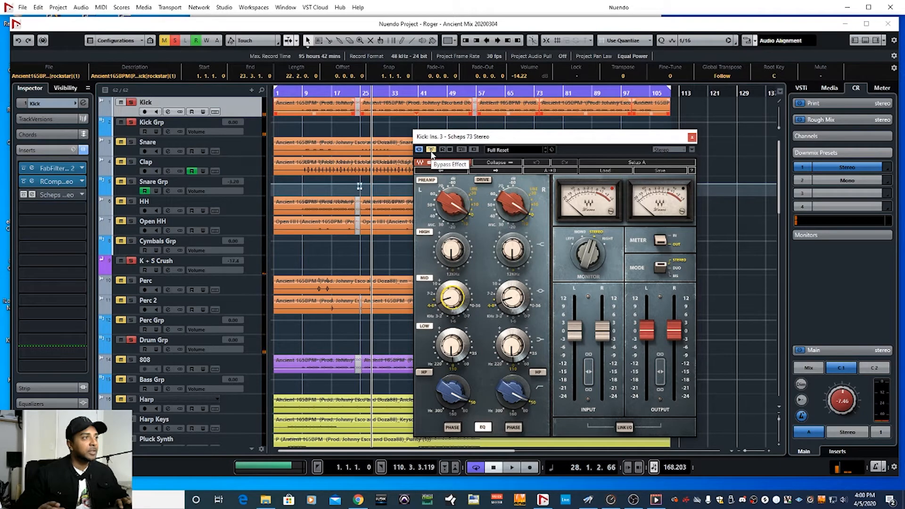
# Take Scheps 73 out of bypass, listen to the kick through it, and close its window.
pyautogui.click(431, 150)
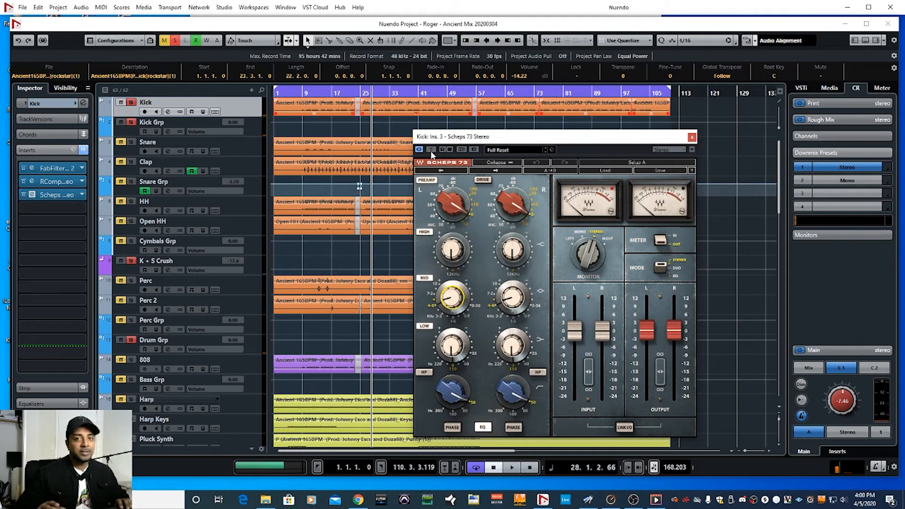
pyautogui.press('space')
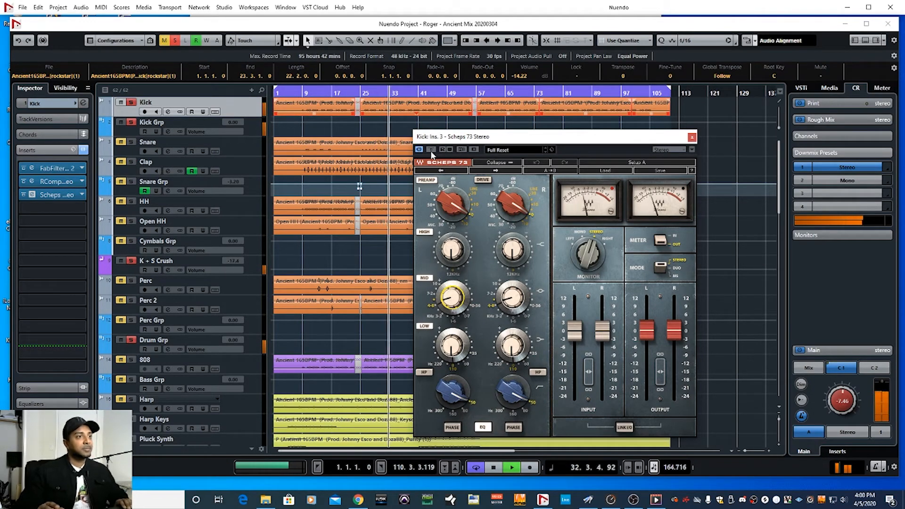
pyautogui.press('space')
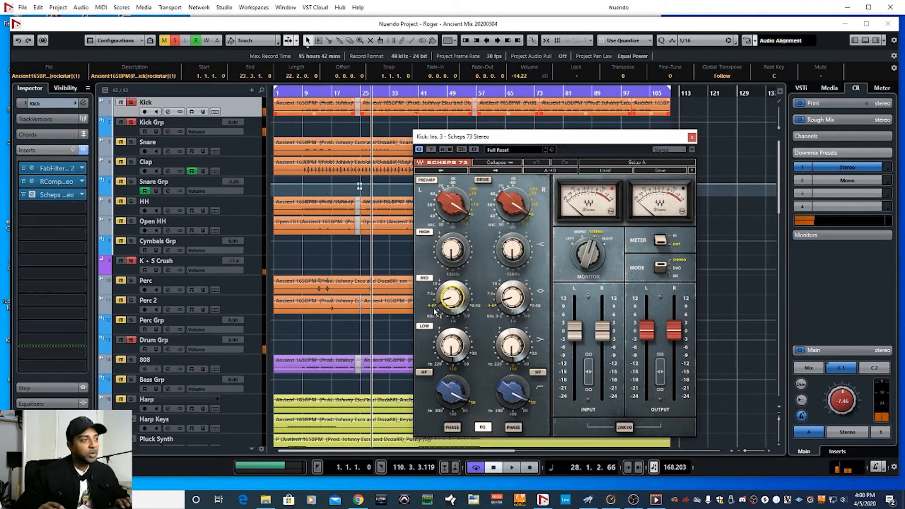
pyautogui.moveTo(434, 311)
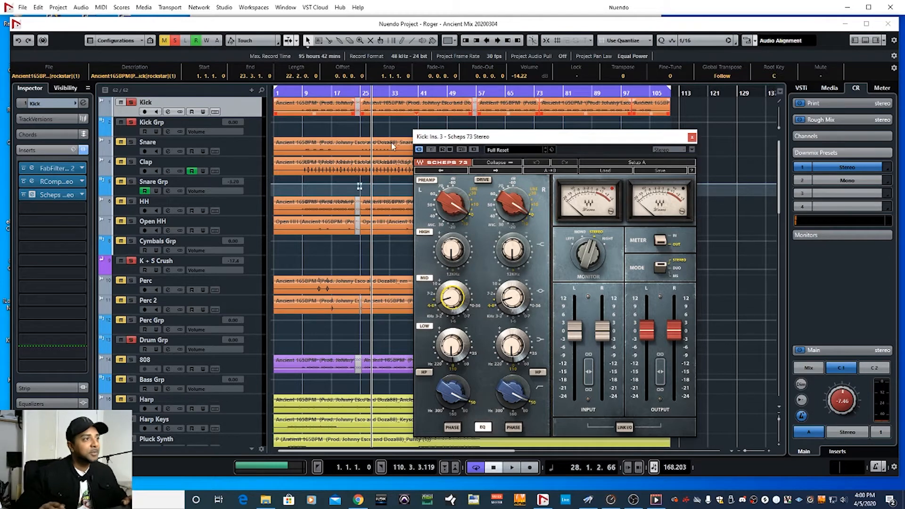
pyautogui.moveTo(477, 142); pyautogui.dragTo(415, 122)
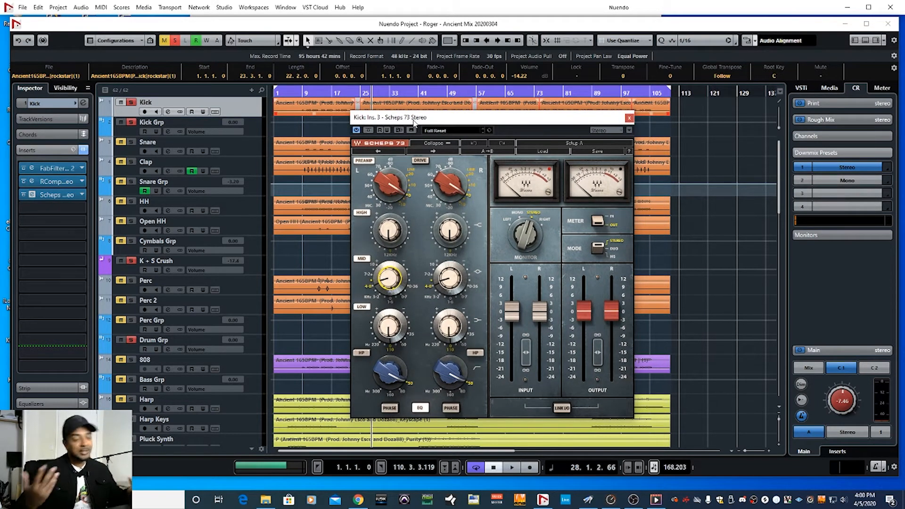
pyautogui.click(630, 118)
# Solo the 808 track and bypass its entire insert section.
pyautogui.scroll(-3, 258, 273)
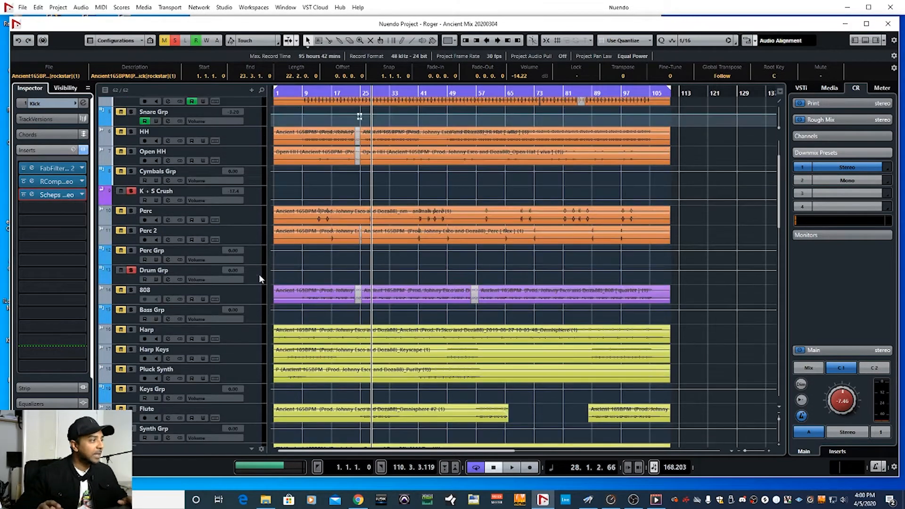
pyautogui.click(131, 310)
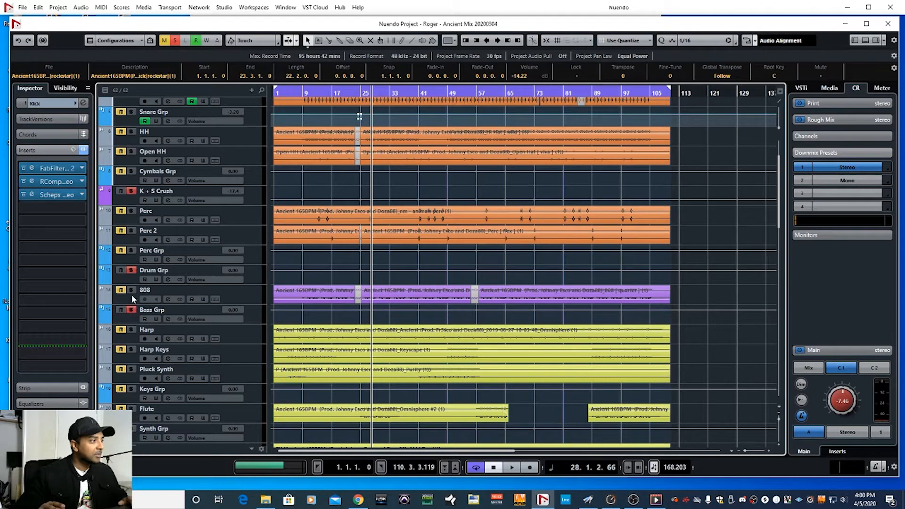
pyautogui.click(135, 296)
pyautogui.click(131, 290)
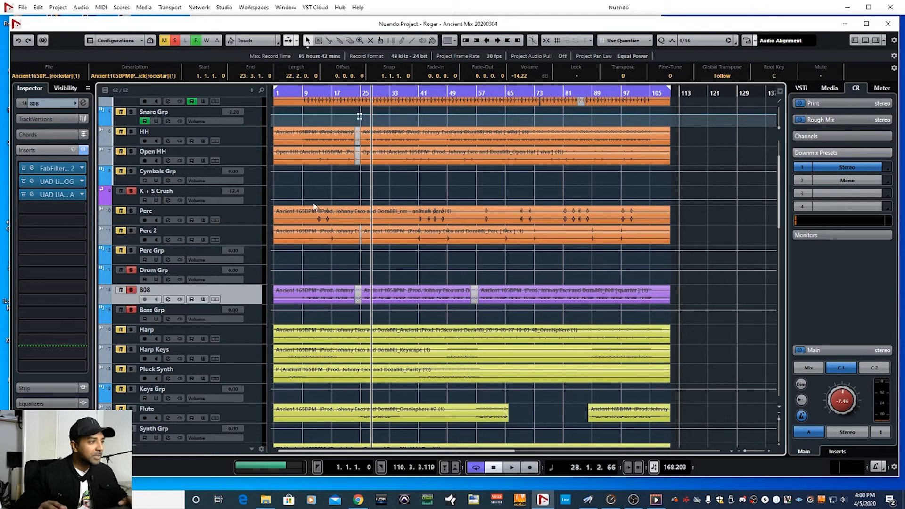
pyautogui.click(83, 150)
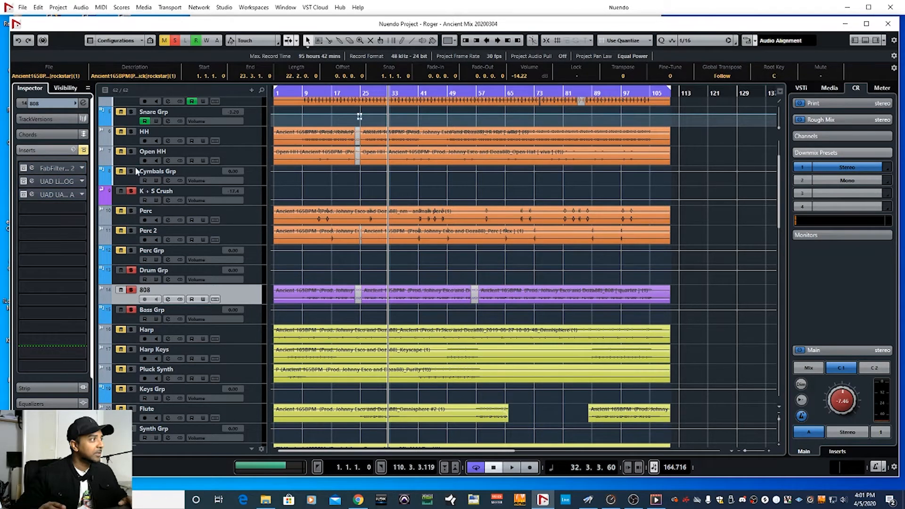
# Clear the solo on the kick tracks and listen to the 808 alone with its inserts bypassed.
pyautogui.scroll(3, 263, 183)
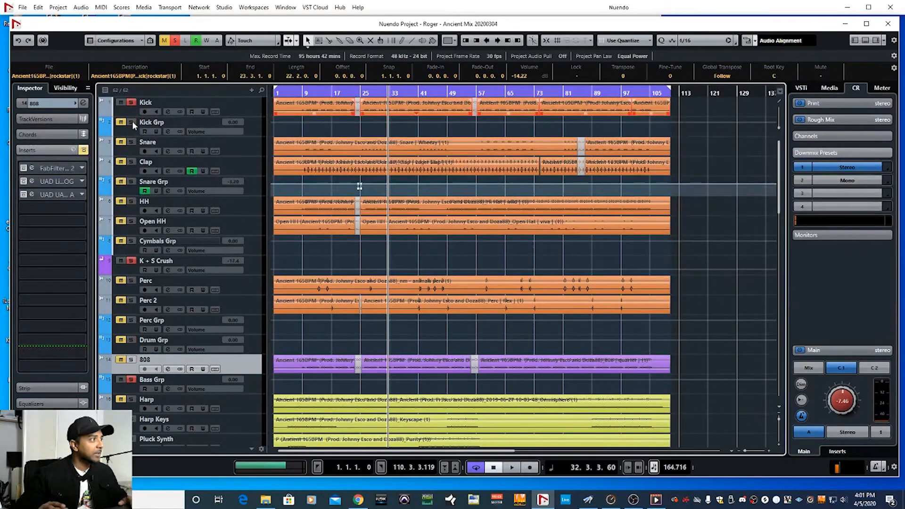
pyautogui.scroll(-5, 373, 111)
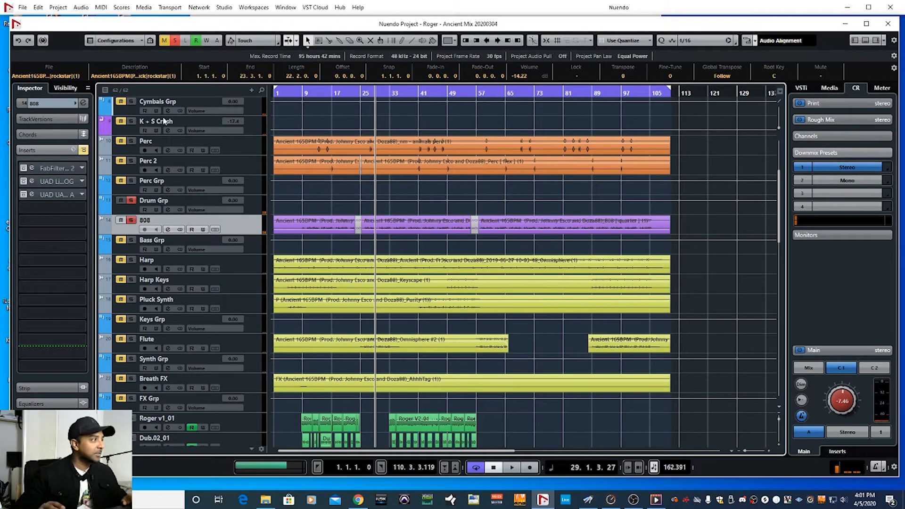
pyautogui.press('space')
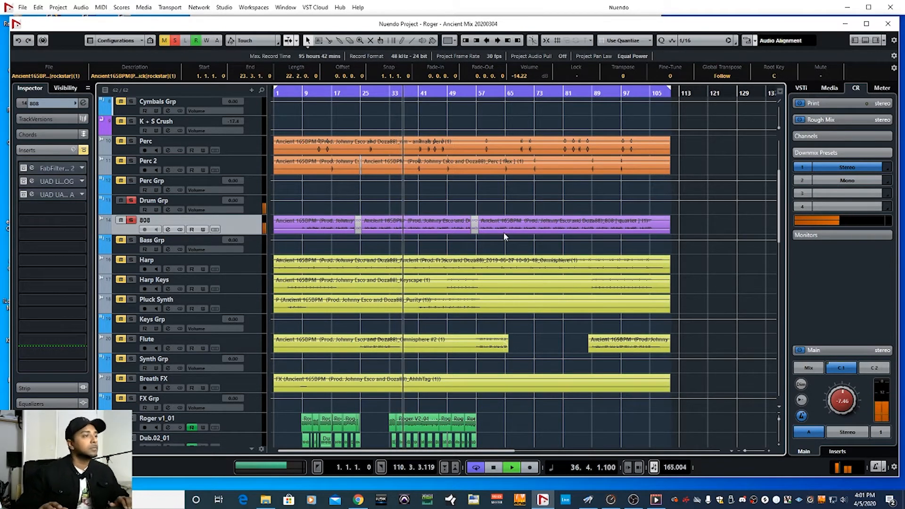
pyautogui.press('space')
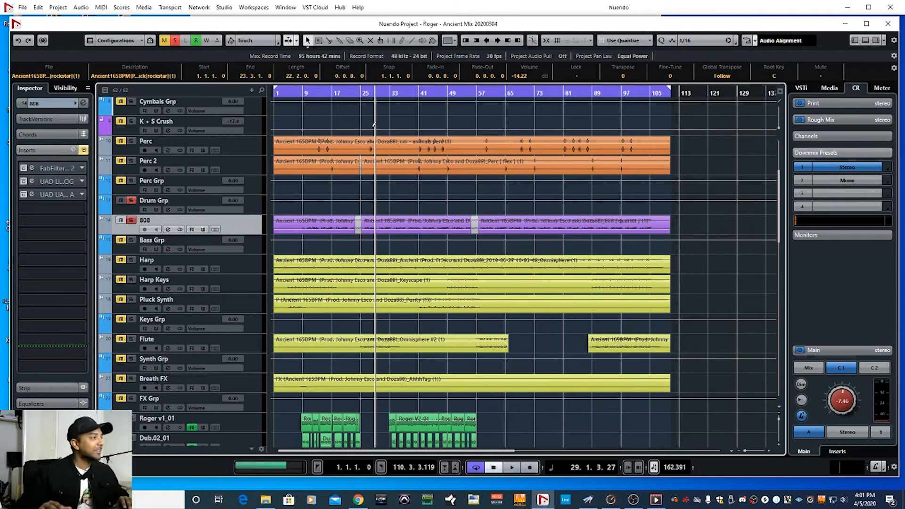
# Reactivate the 808 insert section with only FabFilter Pro-Q 2 active, leaving both UAD inserts bypassed.
pyautogui.click(82, 150)
pyautogui.click(24, 182)
pyautogui.click(24, 194)
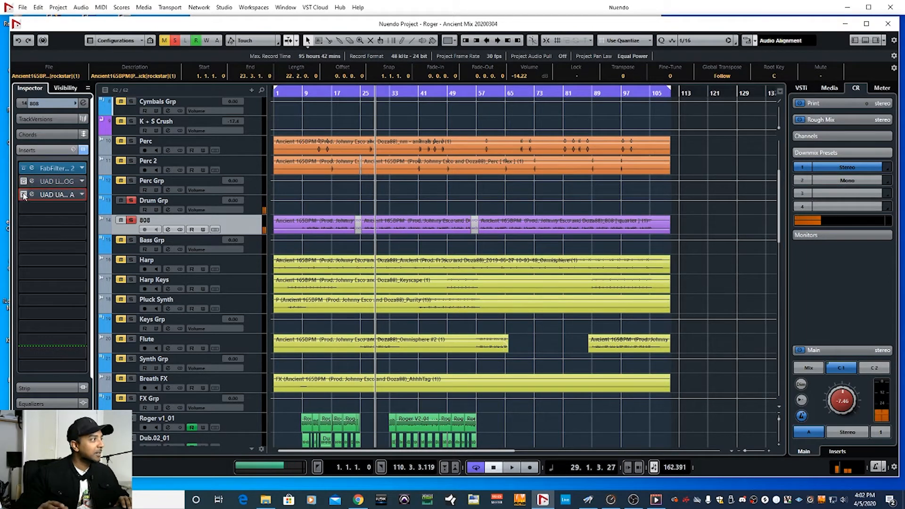
pyautogui.click(25, 168)
pyautogui.click(24, 168)
# Open the 808's FabFilter Pro-Q 2 and inspect its high-cut band.
pyautogui.click(31, 168)
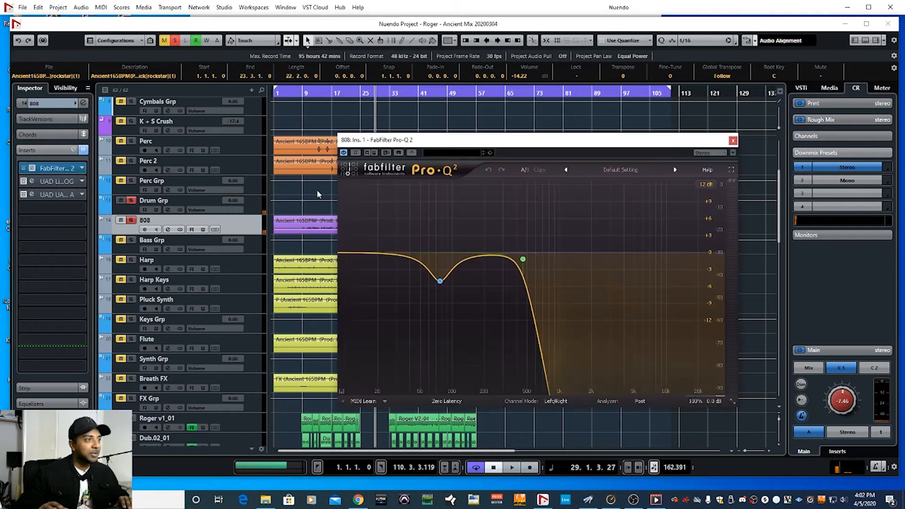
pyautogui.click(479, 252)
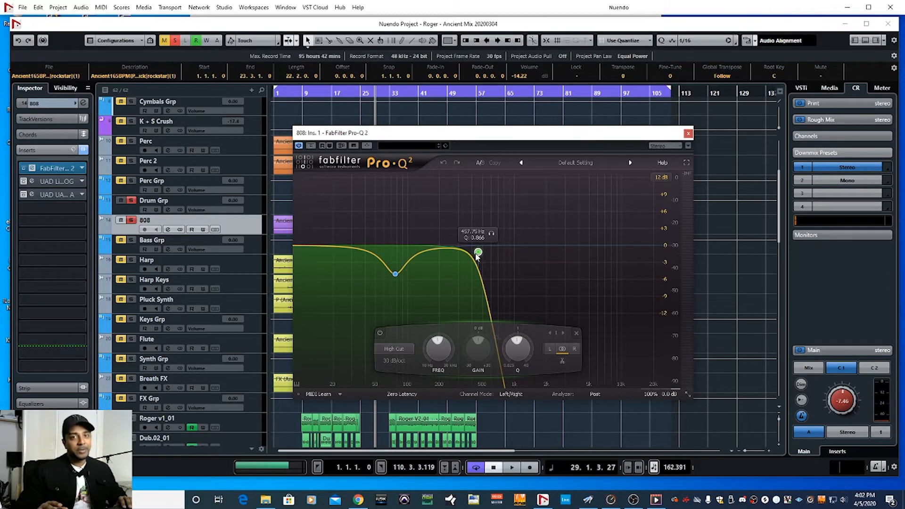
pyautogui.moveTo(433, 136); pyautogui.dragTo(562, 115)
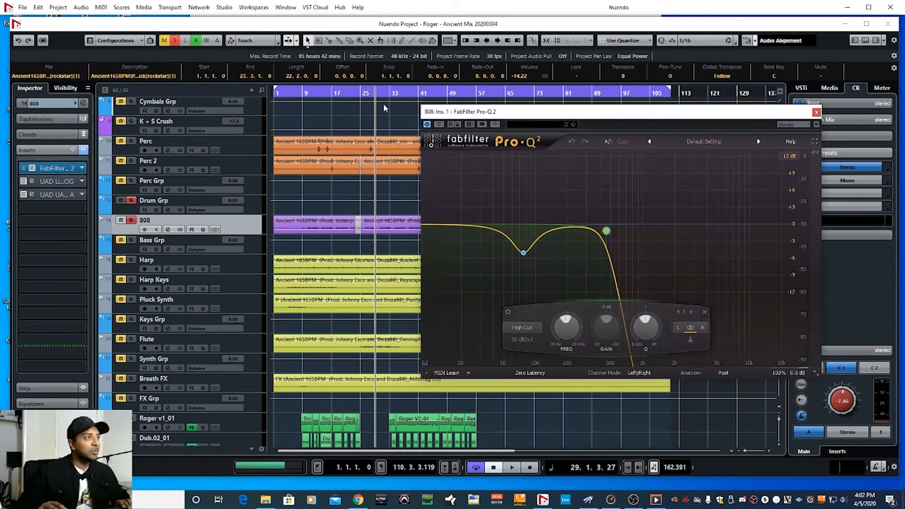
# Move the playback position to about bar 26, bypass the 808's Pro-Q 2, and listen to the unprocessed sound.
pyautogui.click(366, 93)
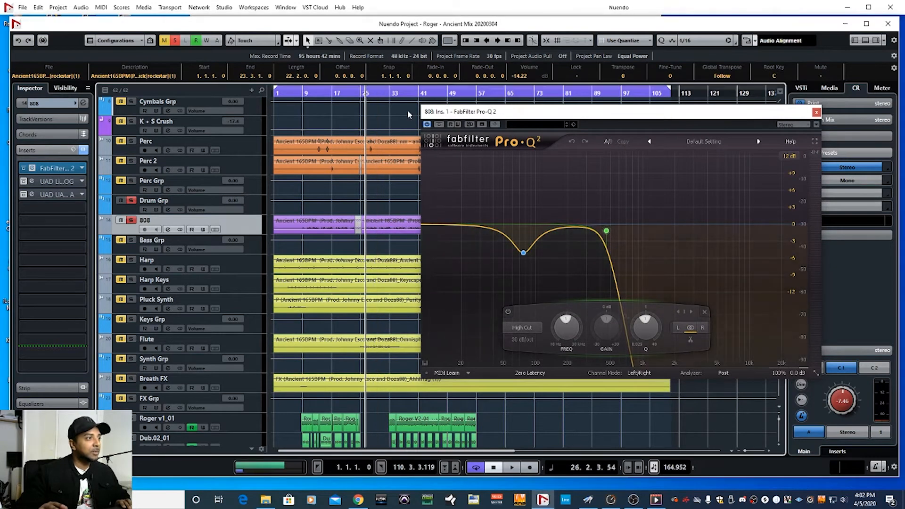
pyautogui.click(439, 125)
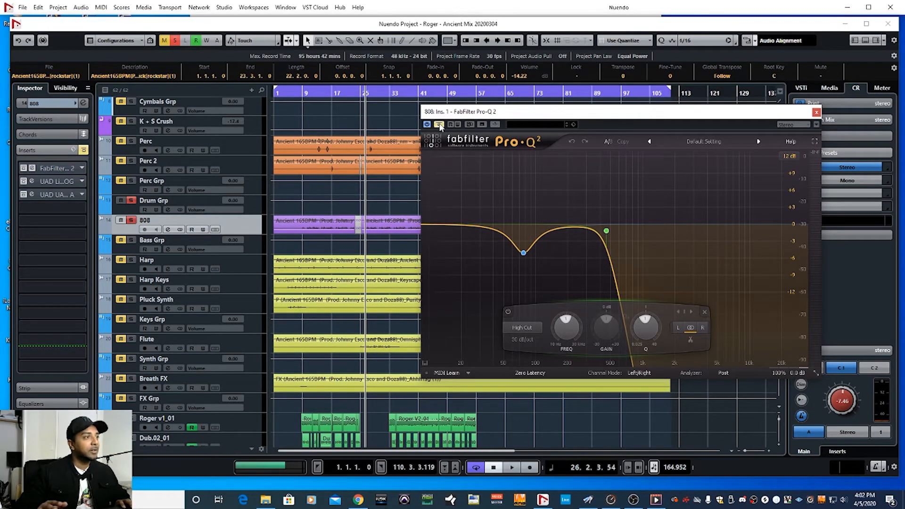
pyautogui.press('space')
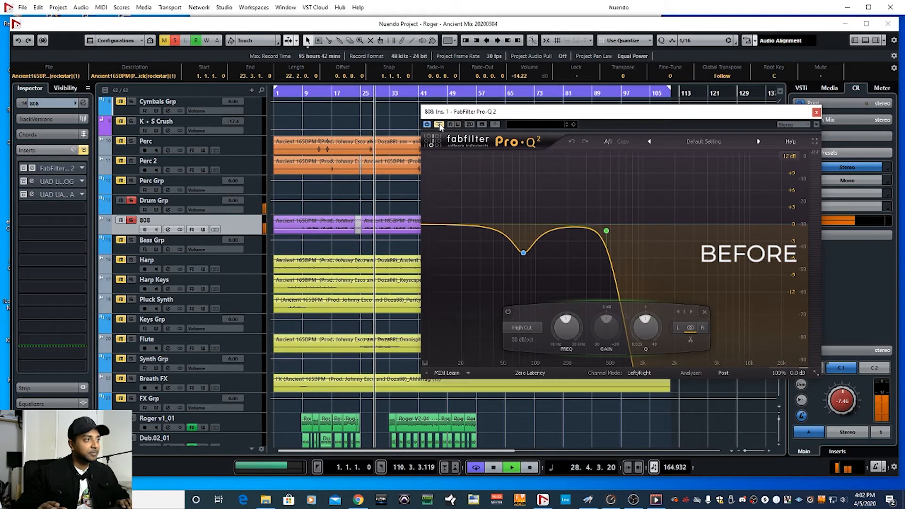
pyautogui.press('space')
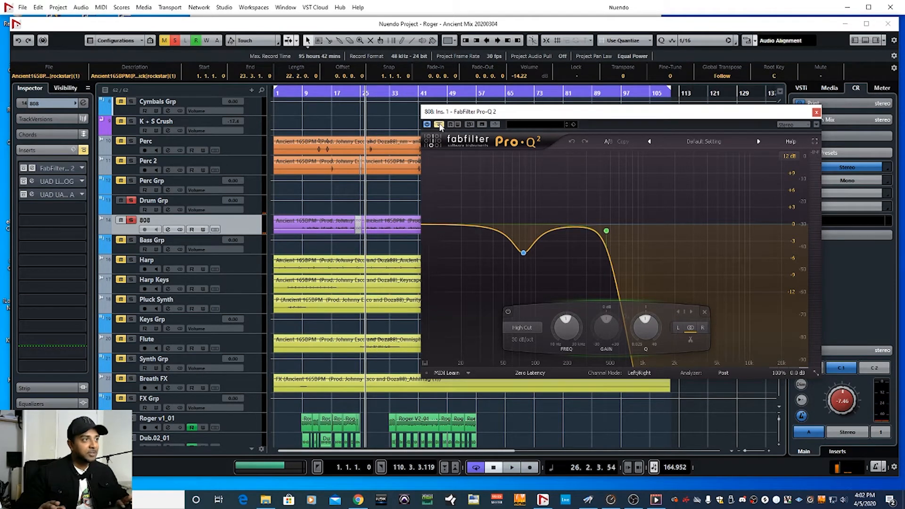
# Reactivate the 808's FabFilter Pro-Q 2, listen to the equalized 808, and close the plug-in window.
pyautogui.click(439, 125)
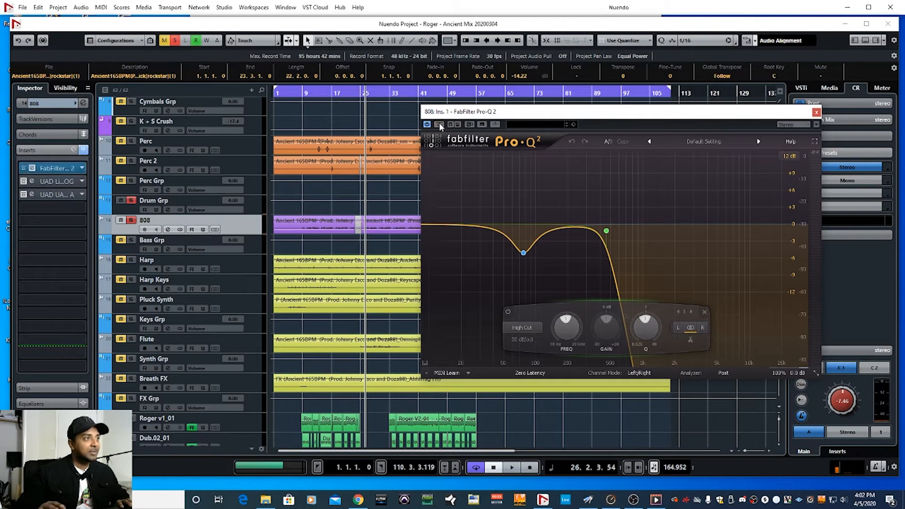
pyautogui.moveTo(439, 113); pyautogui.dragTo(457, 106)
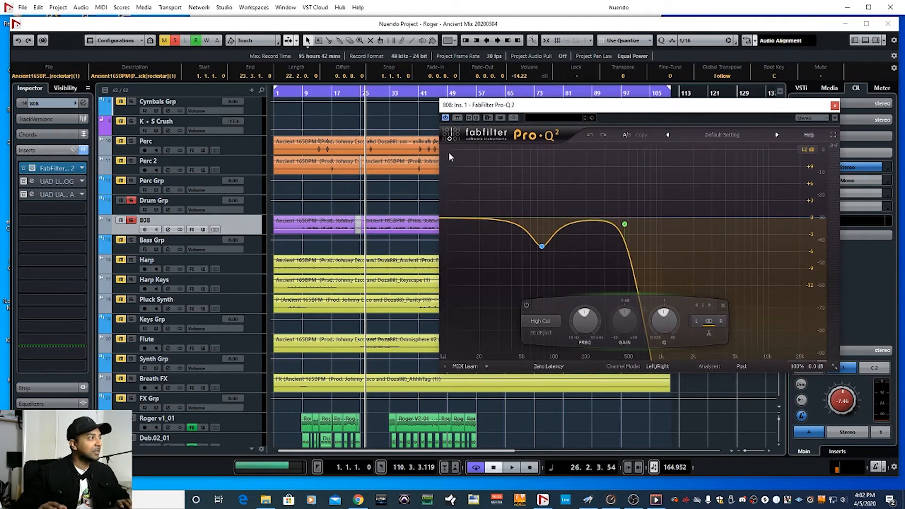
pyautogui.press('space')
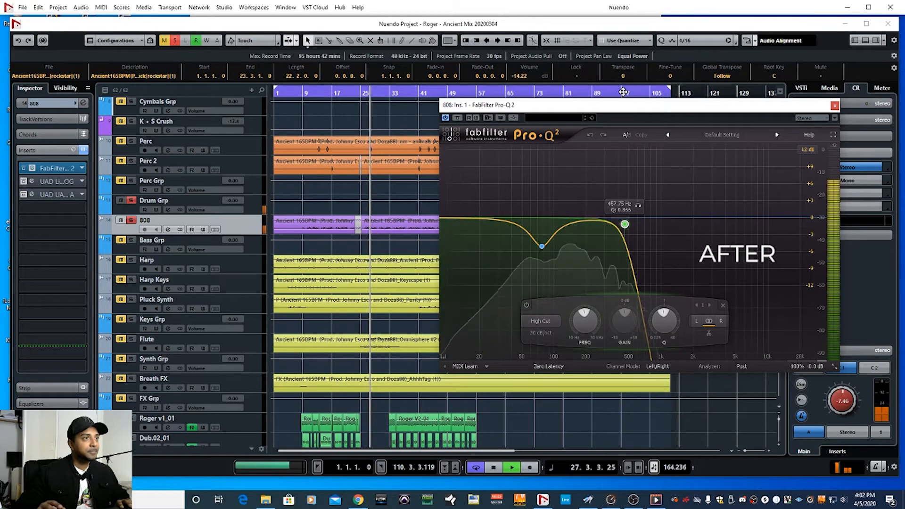
pyautogui.moveTo(623, 109); pyautogui.dragTo(609, 65)
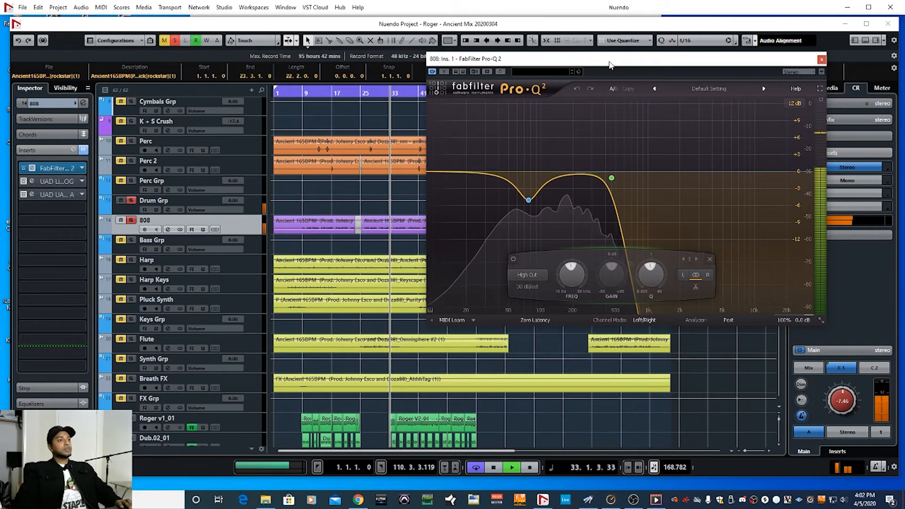
pyautogui.press('space')
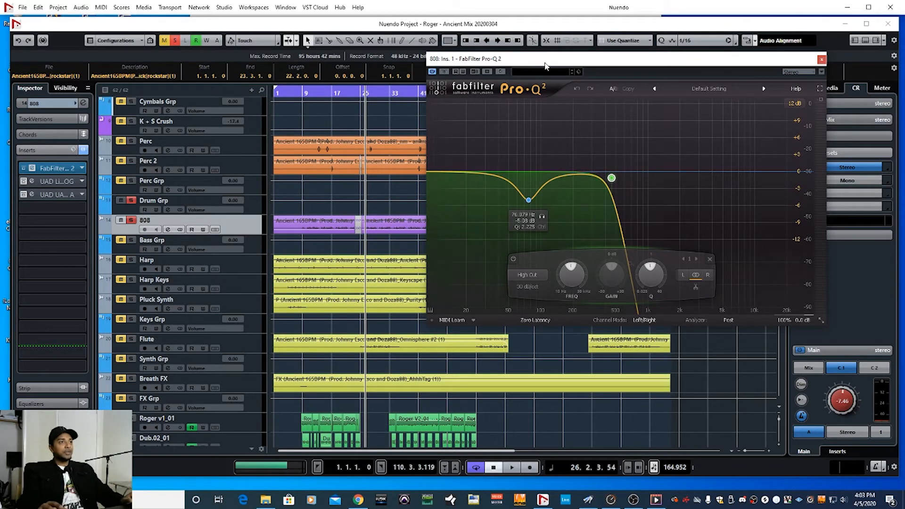
pyautogui.moveTo(540, 64); pyautogui.dragTo(500, 66)
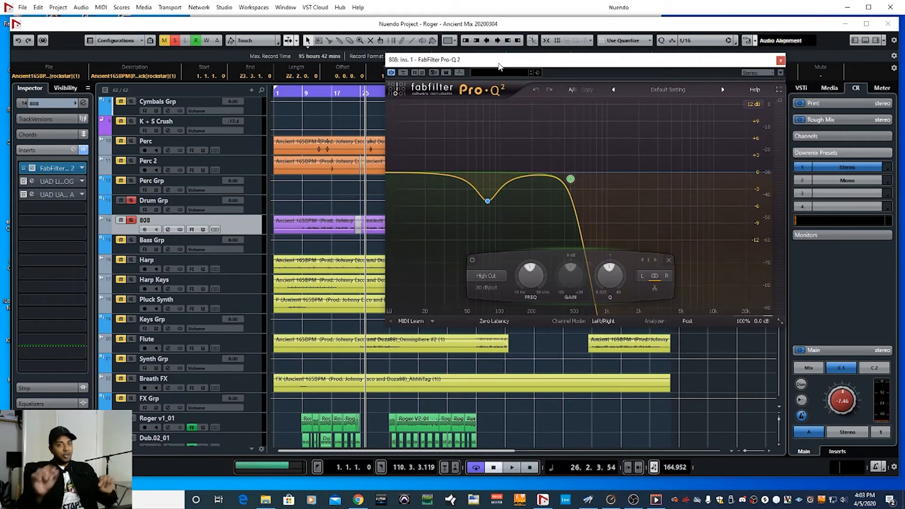
pyautogui.click(779, 60)
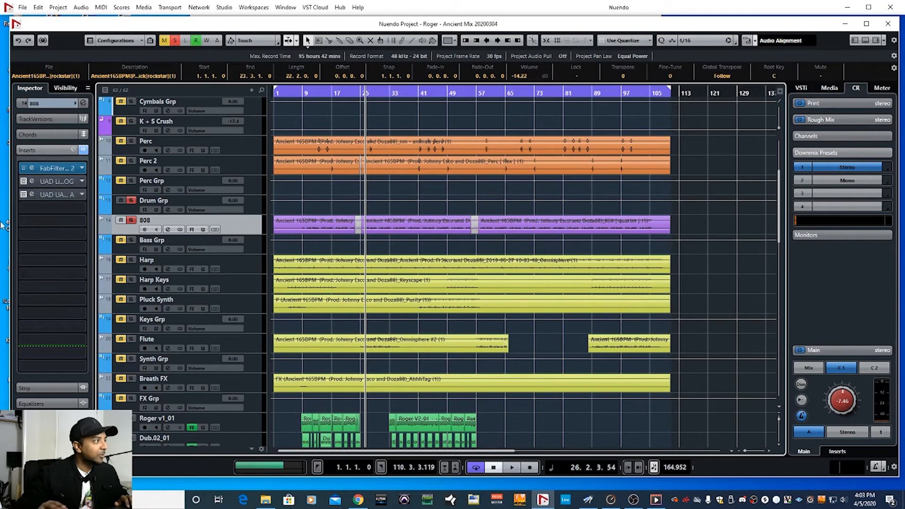
# Activate both UAD inserts on the 808 and open the UAD Little Labs VOG.
pyautogui.click(31, 181)
pyautogui.moveTo(443, 108); pyautogui.dragTo(455, 105)
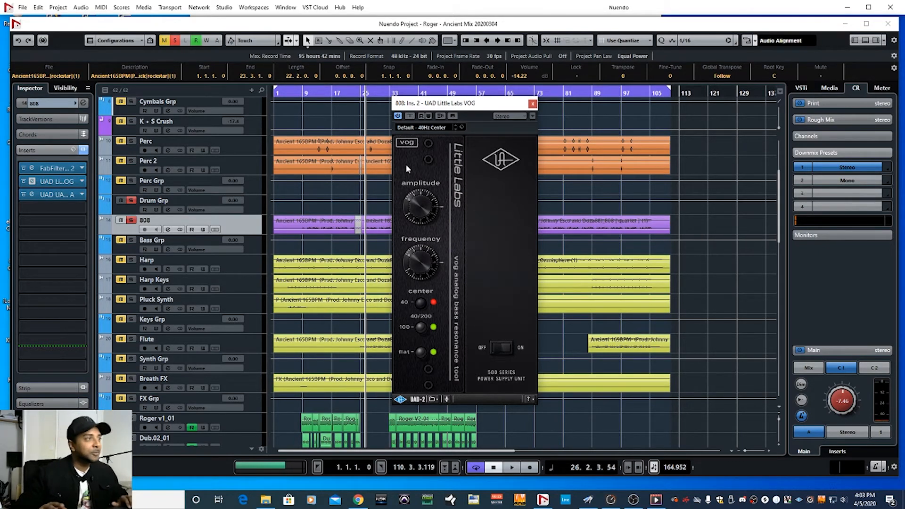
pyautogui.moveTo(413, 106); pyautogui.dragTo(483, 104)
# Bypass the 808's Little Labs VOG and listen to the sound without it.
pyautogui.click(445, 113)
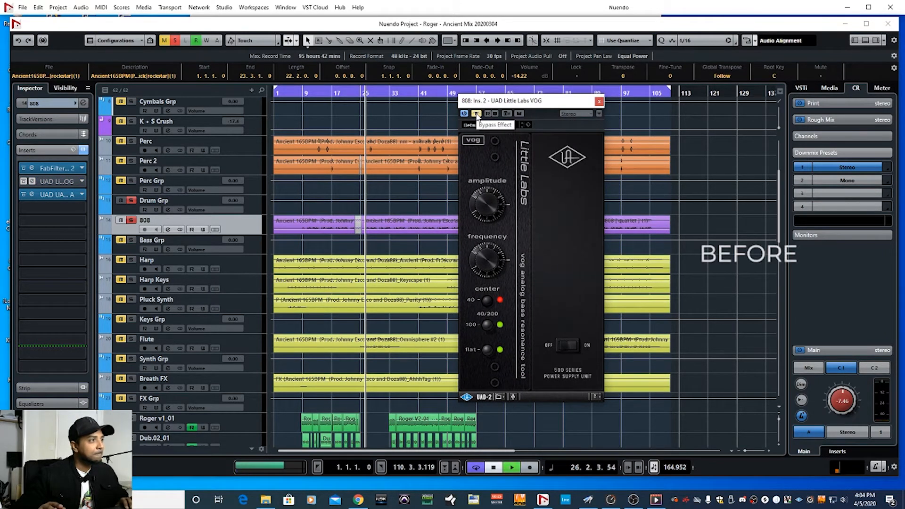
pyautogui.press('space')
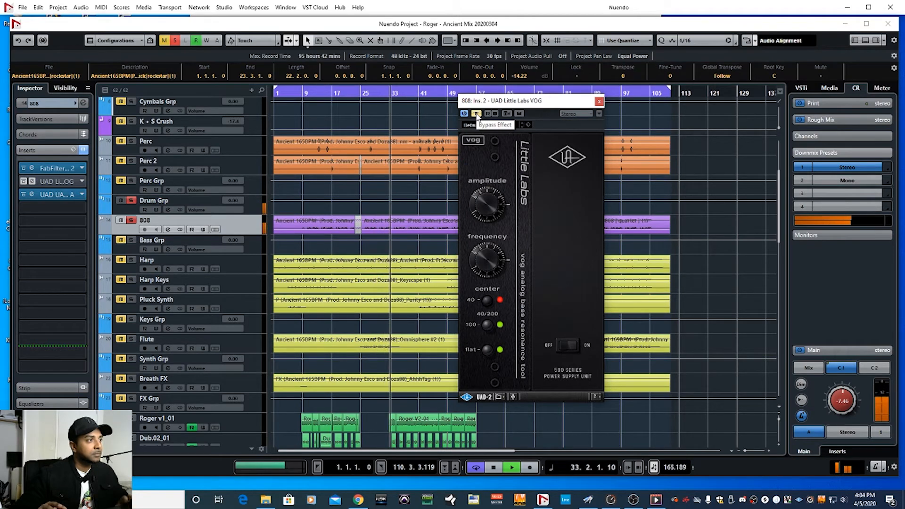
pyautogui.press('space')
# Reactivate the Little Labs VOG, listen to the 808 with it, and close the plug-in window.
pyautogui.click(476, 113)
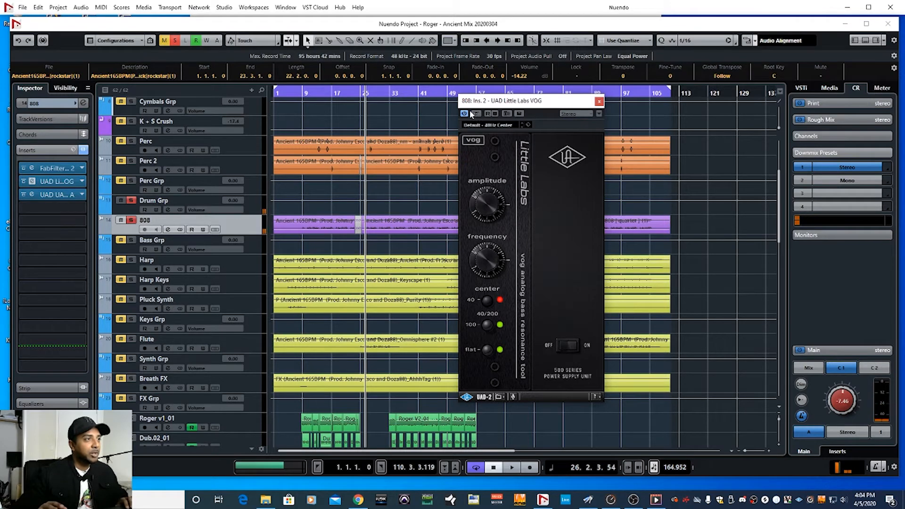
pyautogui.press('space')
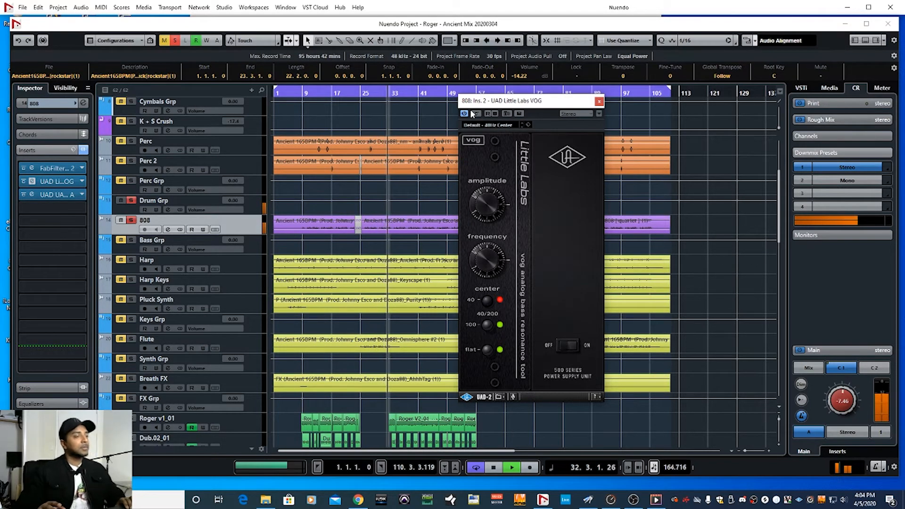
pyautogui.press('space')
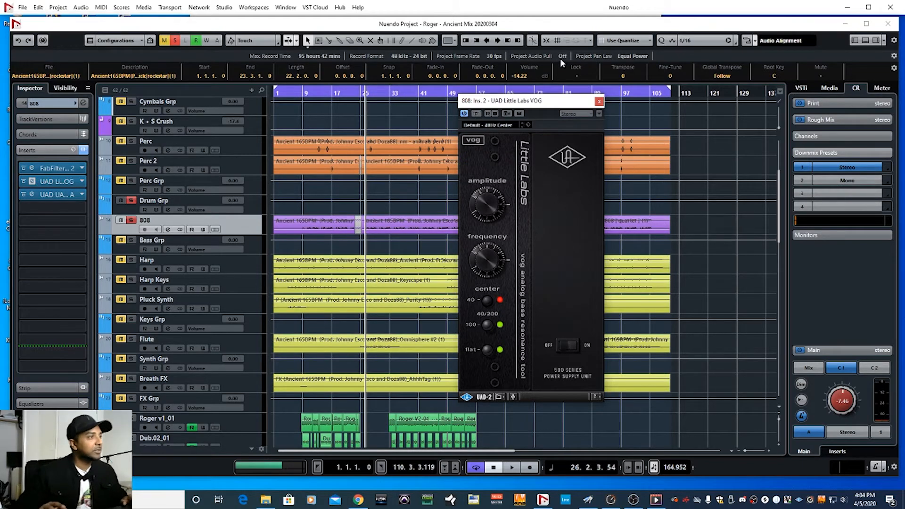
pyautogui.click(599, 101)
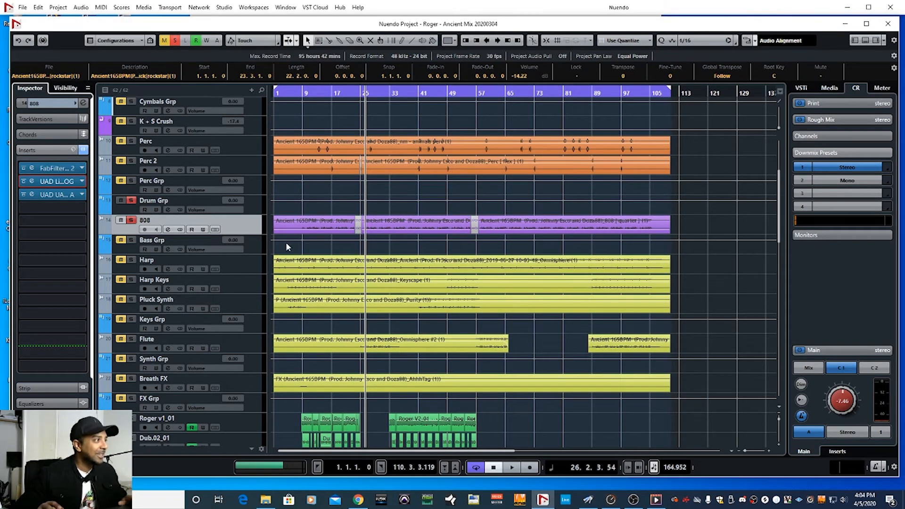
# Solo the Kick track alongside the 808 and listen to the two processed sounds together.
pyautogui.scroll(5, 250, 235)
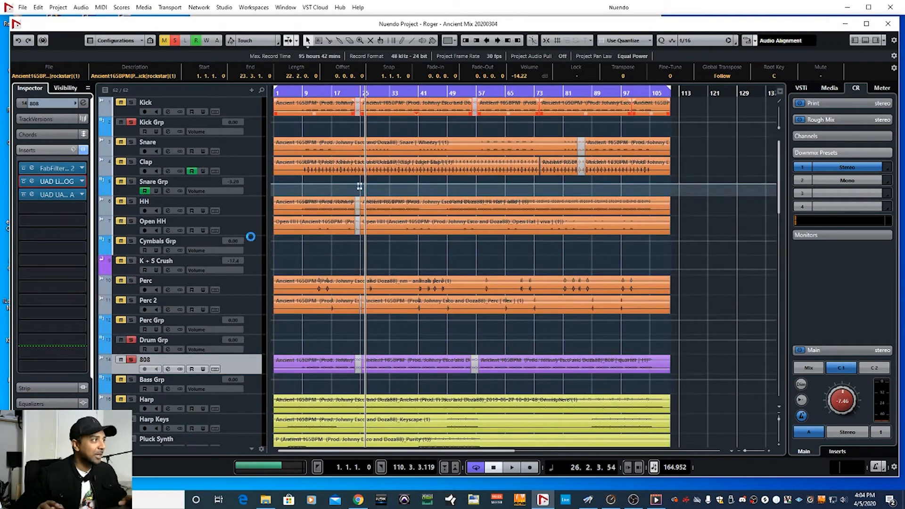
pyautogui.click(131, 102)
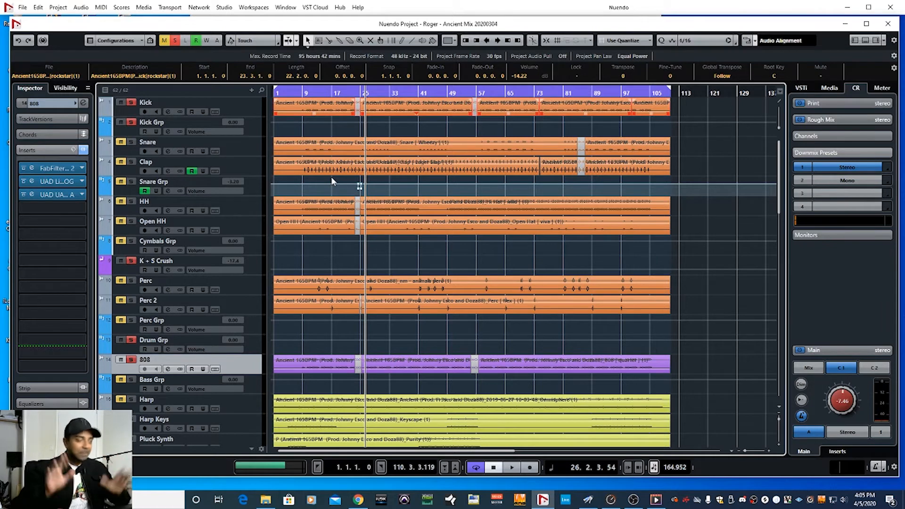
pyautogui.press('space')
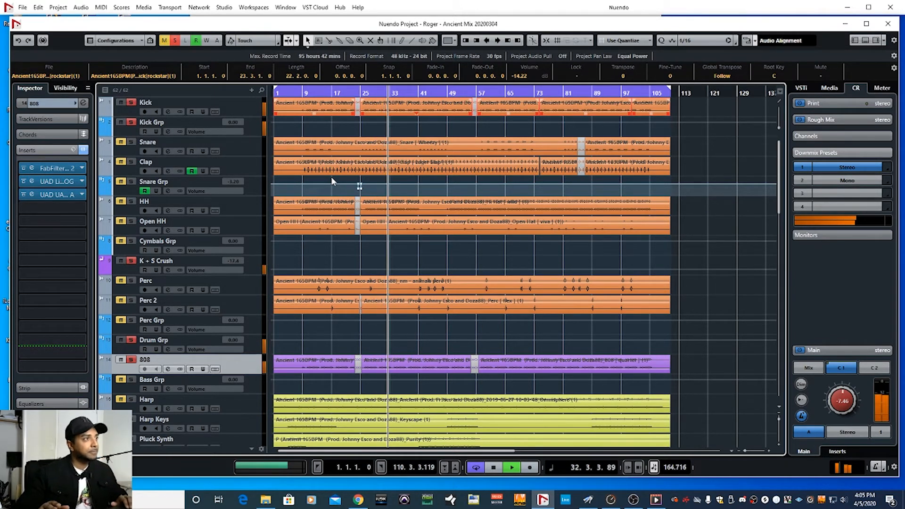
pyautogui.press('space')
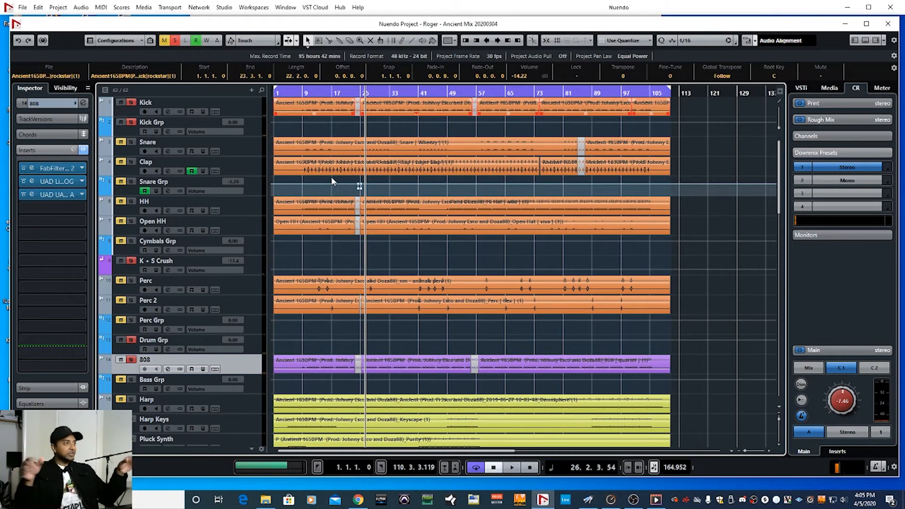
# Solo and select the Clap track, and open its FabFilter Pro-Q 2.
pyautogui.click(132, 164)
pyautogui.click(254, 166)
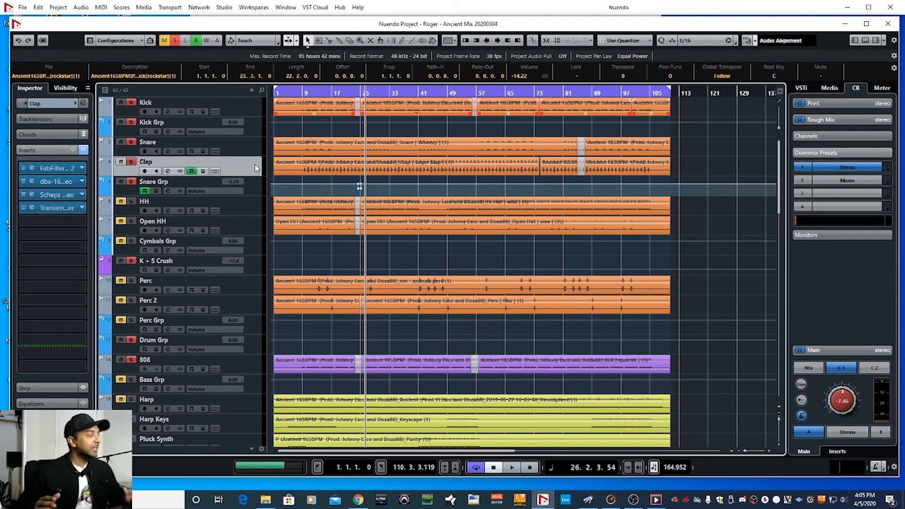
pyautogui.click(32, 168)
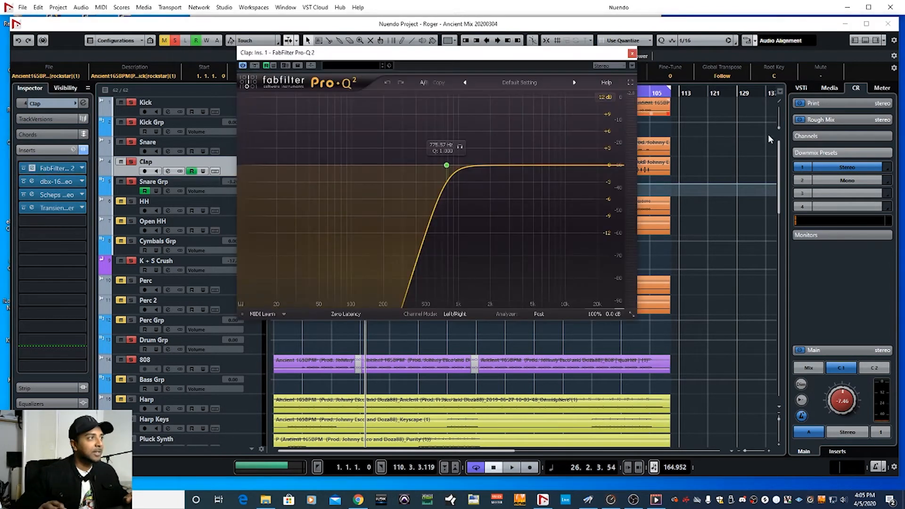
# Bypass the clap's dbx-160, Scheps 73 and transient inserts, and examine the low-cut band in Pro-Q 2.
pyautogui.moveTo(434, 52); pyautogui.dragTo(462, 71)
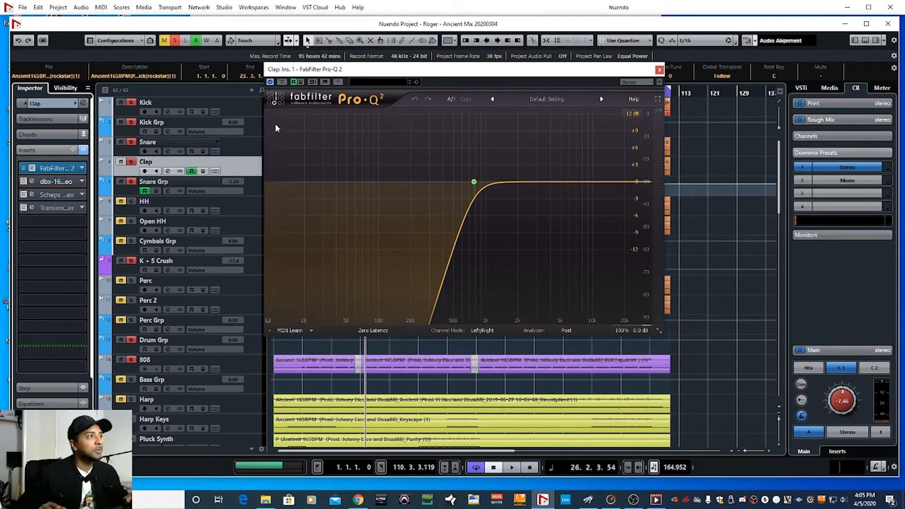
pyautogui.moveTo(439, 76); pyautogui.dragTo(429, 72)
pyautogui.click(465, 179)
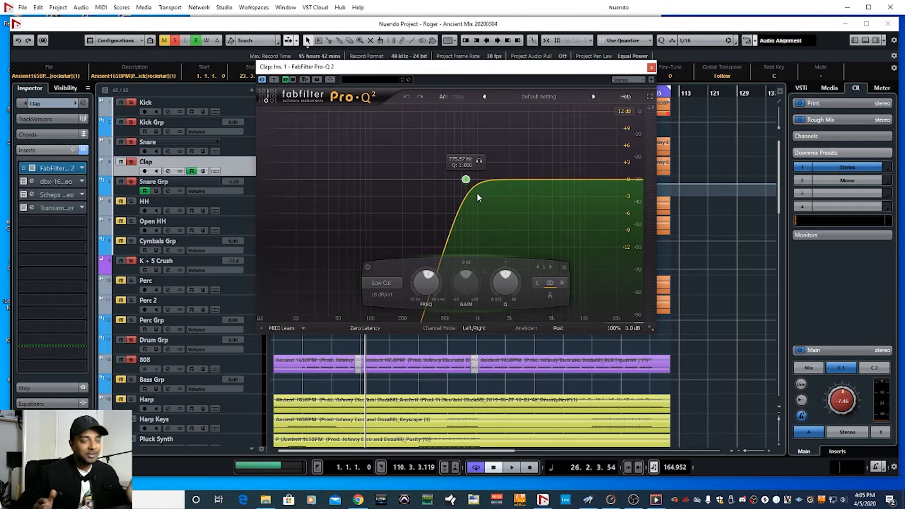
# Bypass the clap's Pro-Q 2 and reset the solos so that the Clap track plays alone.
pyautogui.moveTo(282, 71); pyautogui.dragTo(360, 197)
pyautogui.click(355, 206)
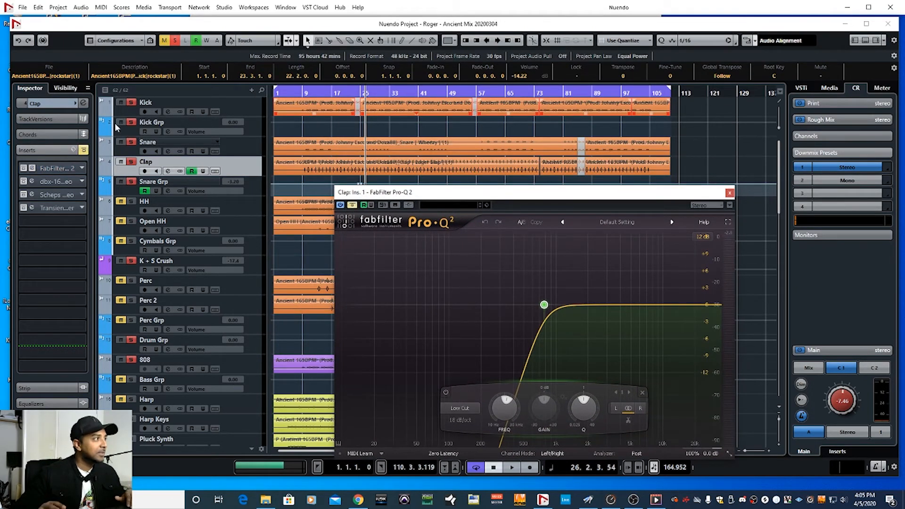
pyautogui.click(172, 41)
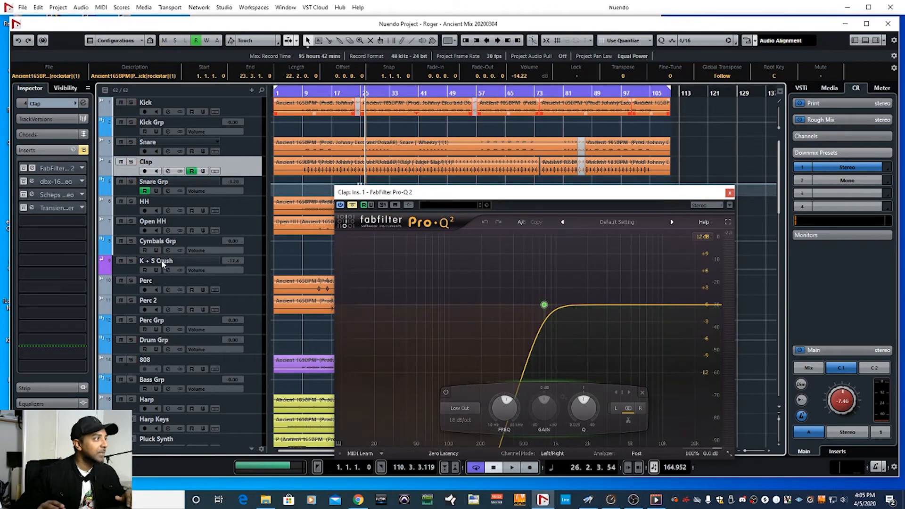
pyautogui.click(130, 181)
pyautogui.click(131, 143)
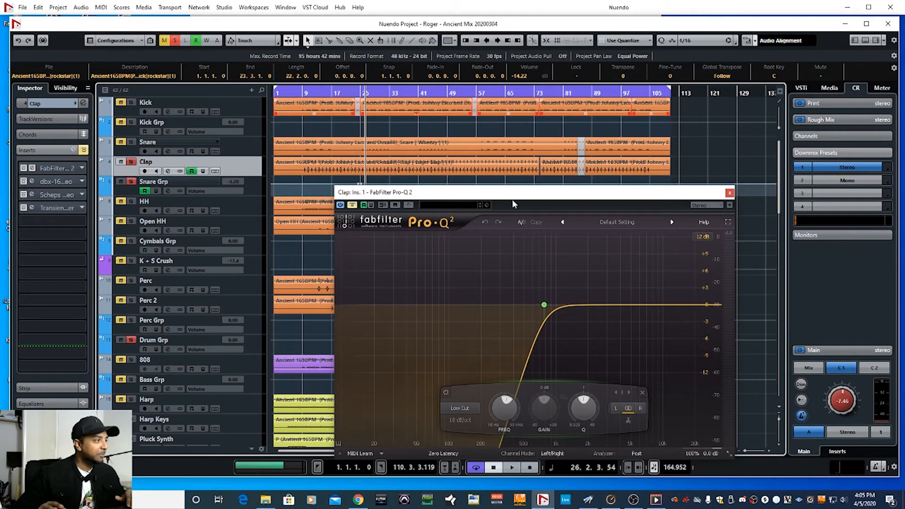
# Listen to the soloed clap with all of its inserts bypassed.
pyautogui.moveTo(533, 197); pyautogui.dragTo(571, 161)
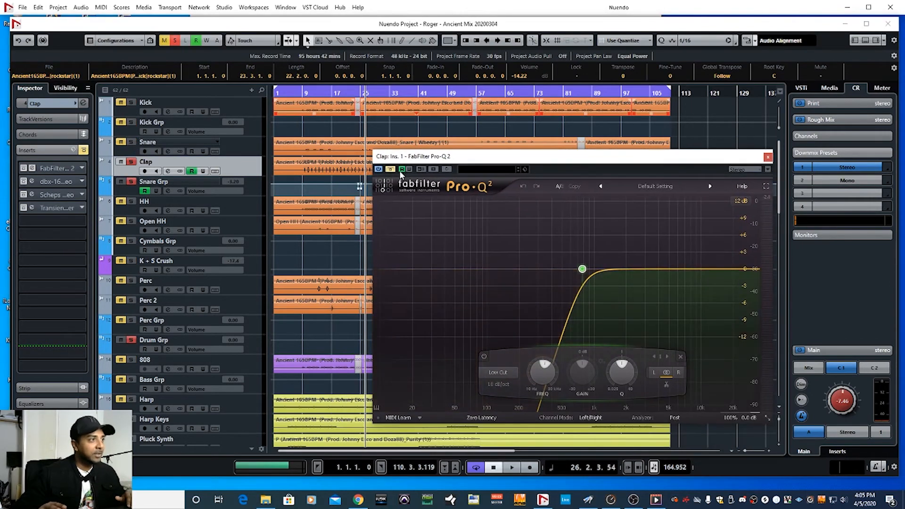
pyautogui.press('space')
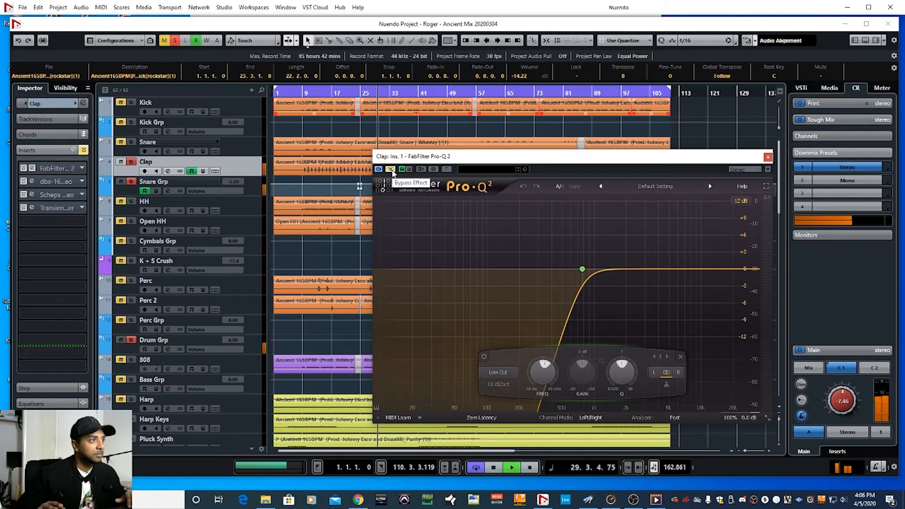
pyautogui.press('space')
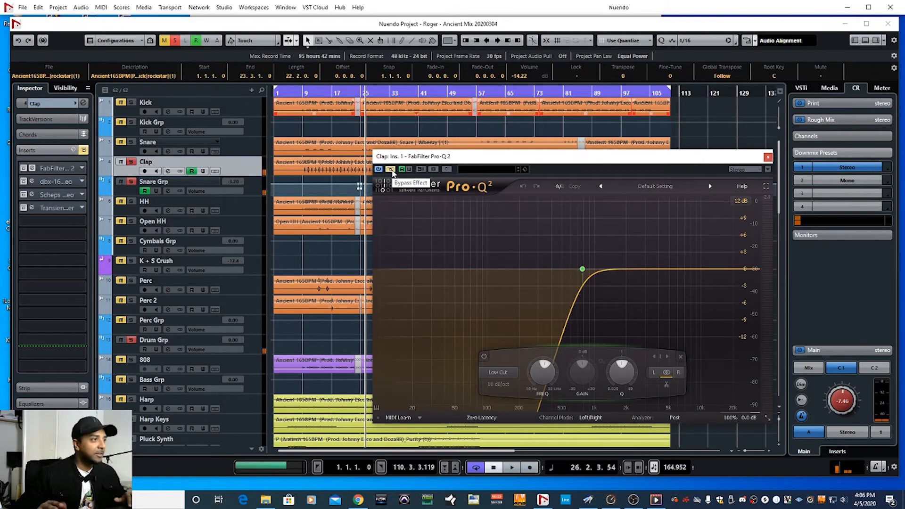
# Reactivate the clap's Pro-Q 2 and listen to the clap with its low cut applied.
pyautogui.click(391, 168)
pyautogui.press('space')
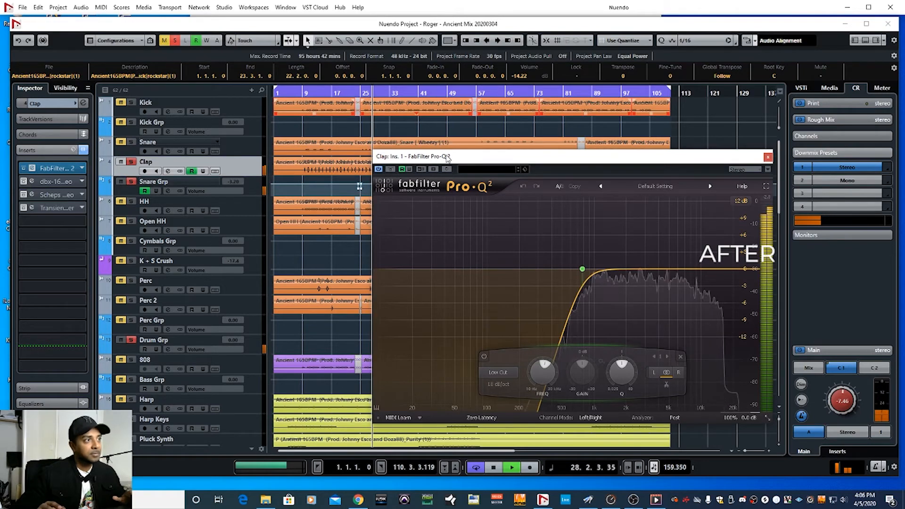
pyautogui.moveTo(447, 157); pyautogui.dragTo(453, 115)
pyautogui.press('space')
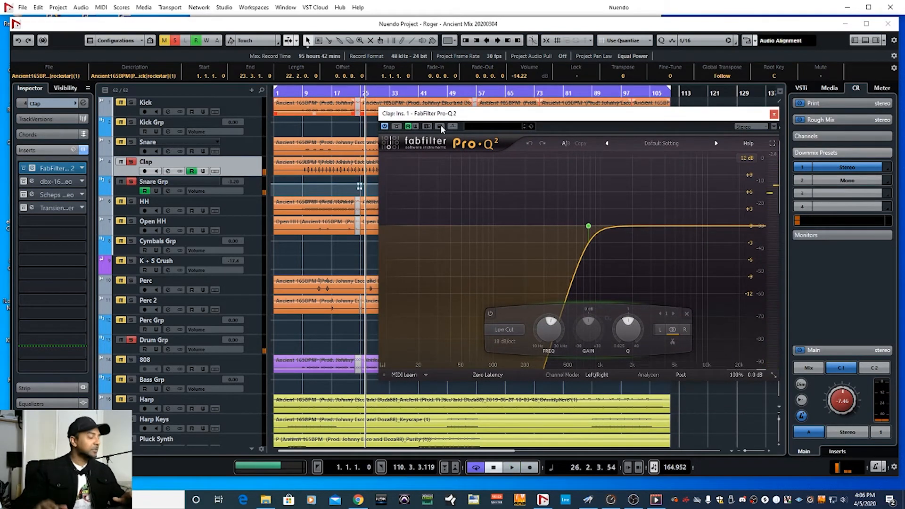
# Activate the clap's dbx-160 and Scheps 73, leaving only the Scheps 73 window open to examine its EQ settings.
pyautogui.click(31, 195)
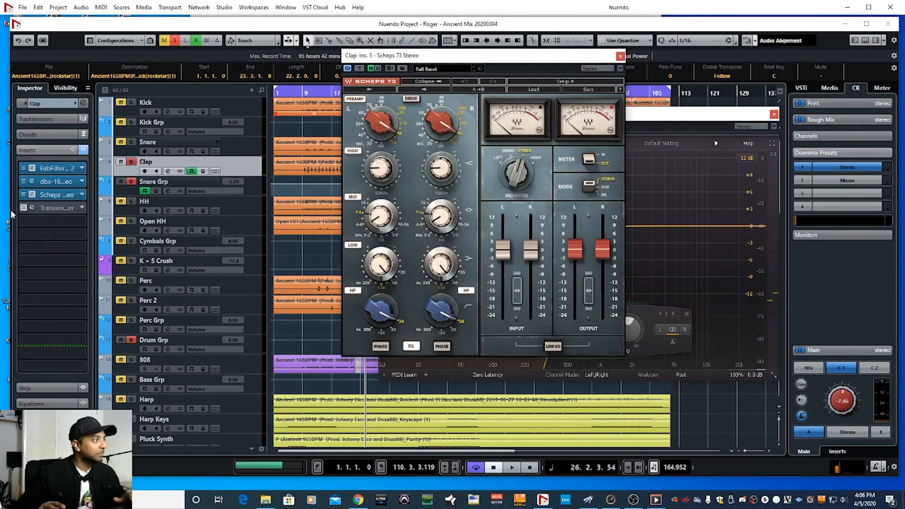
pyautogui.click(733, 126)
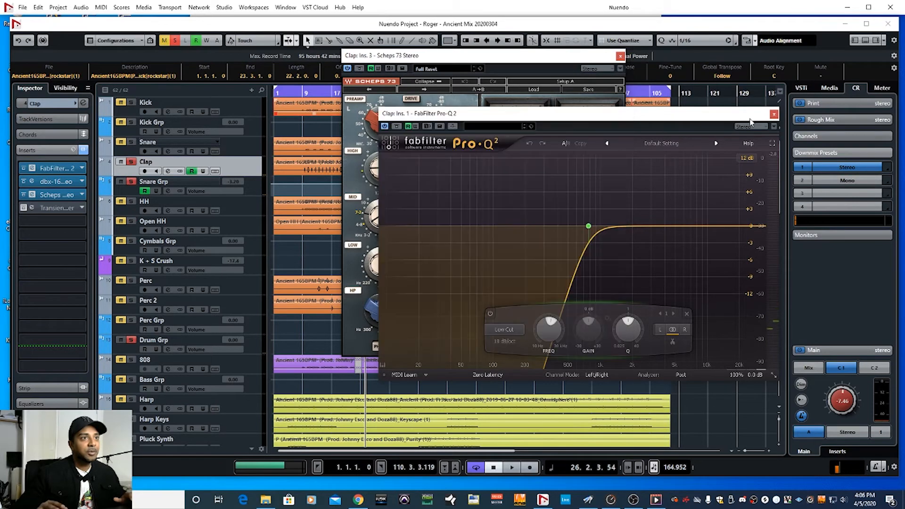
pyautogui.click(774, 116)
pyautogui.moveTo(468, 56); pyautogui.dragTo(477, 53)
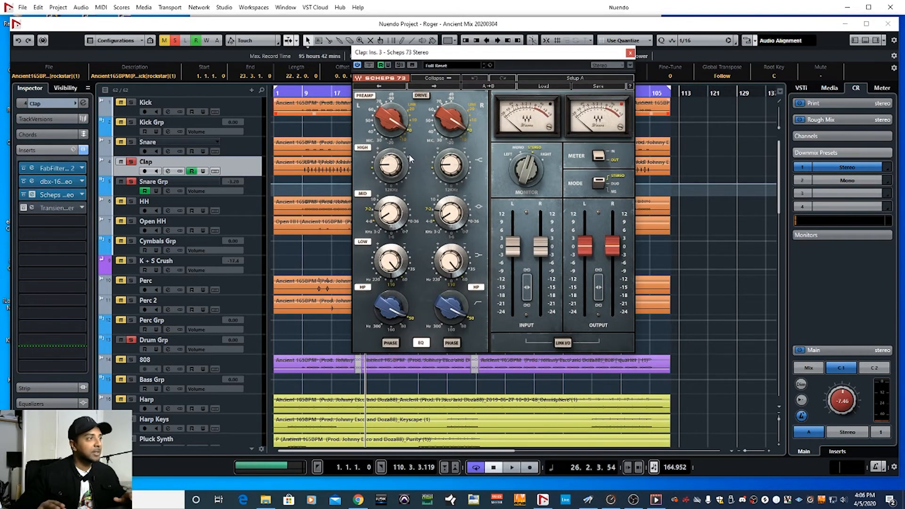
pyautogui.moveTo(388, 222)
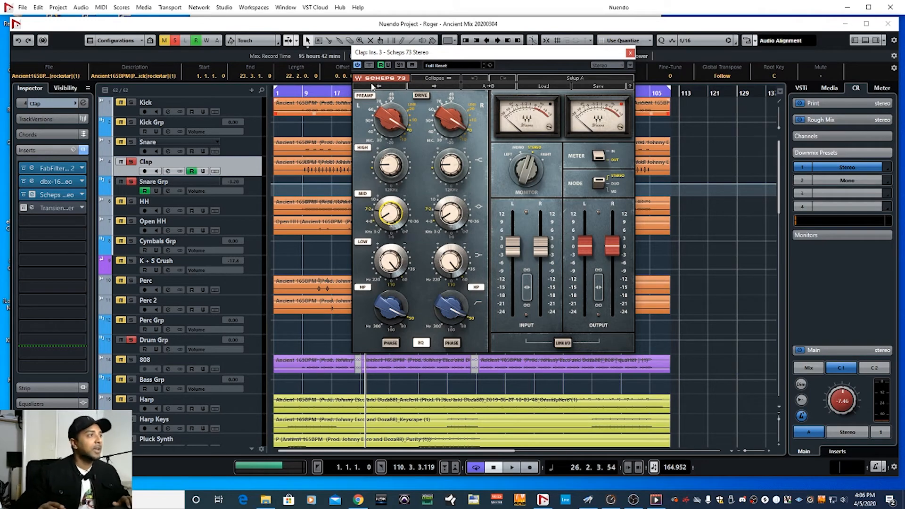
# Compare the soloed clap with the Scheps 73 bypassed and with it active, and close the plug-in window.
pyautogui.click(369, 66)
pyautogui.moveTo(391, 55); pyautogui.dragTo(523, 69)
pyautogui.press('space')
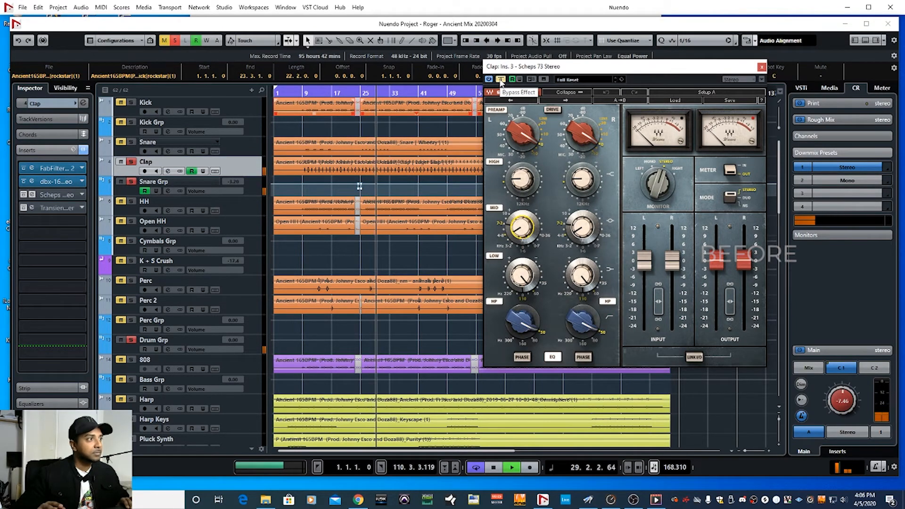
pyautogui.press('space')
pyautogui.click(501, 79)
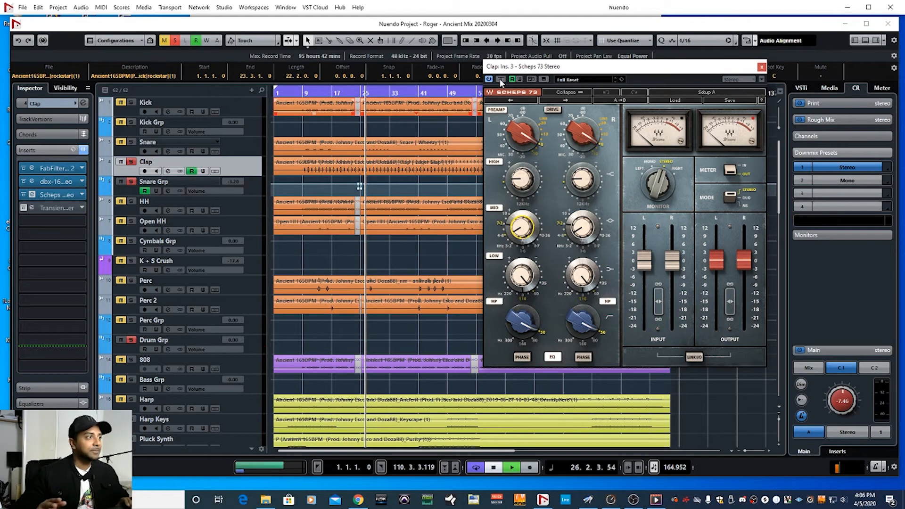
pyautogui.press('space')
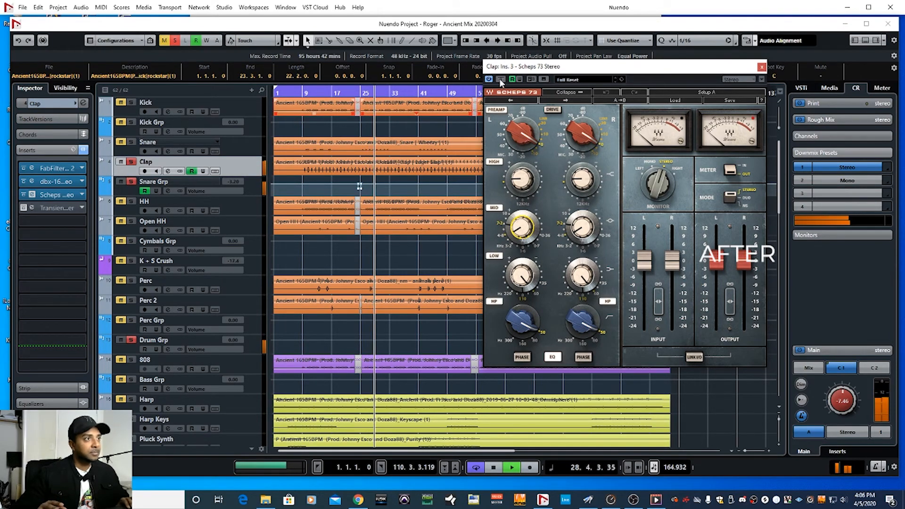
pyautogui.press('space')
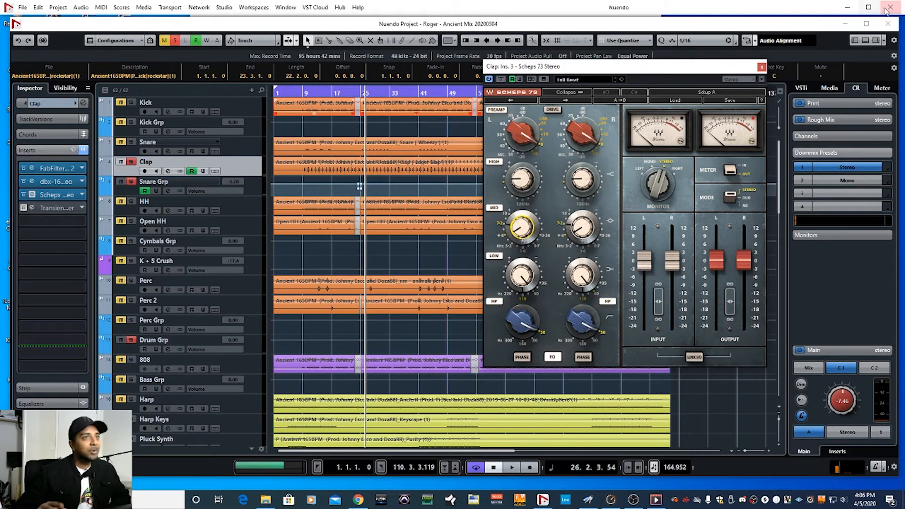
pyautogui.click(759, 67)
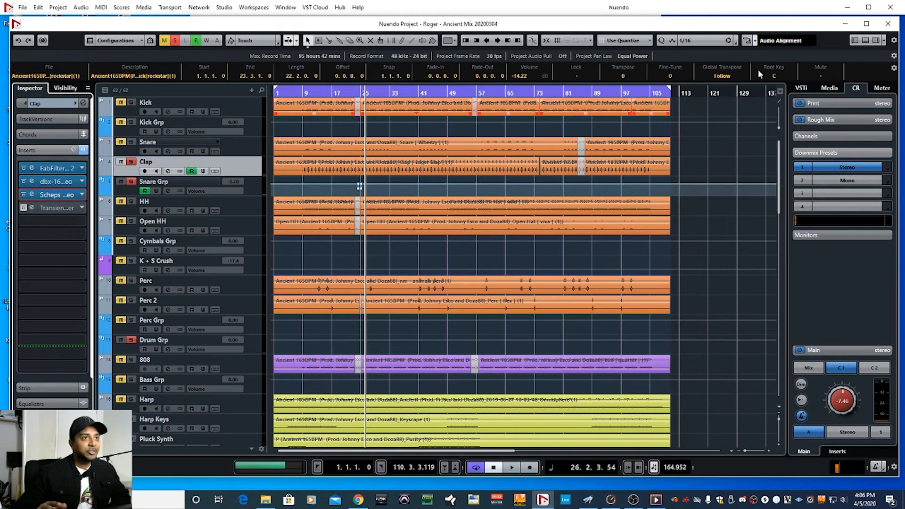
# Activate the clap's Transient Master, examine its settings, and listen to the clap with all four inserts active.
pyautogui.click(24, 207)
pyautogui.click(32, 207)
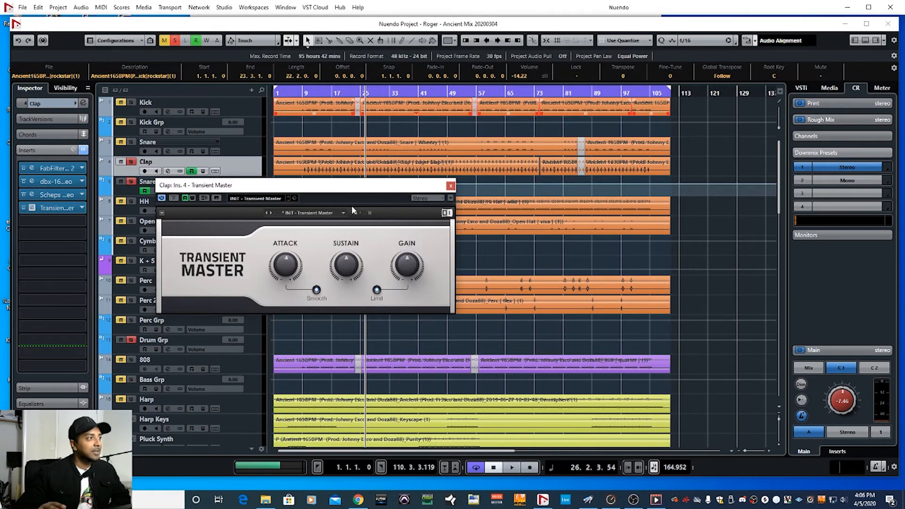
pyautogui.moveTo(337, 191); pyautogui.dragTo(403, 187)
pyautogui.moveTo(355, 255)
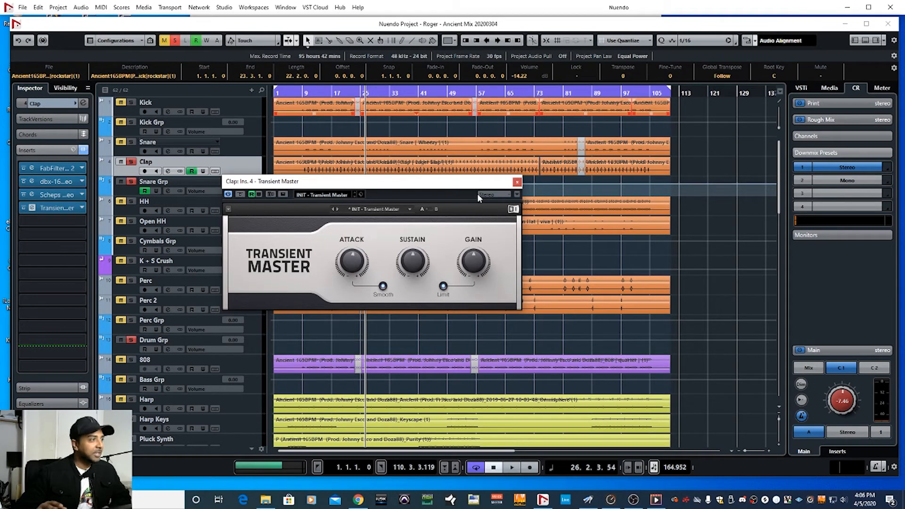
pyautogui.click(517, 181)
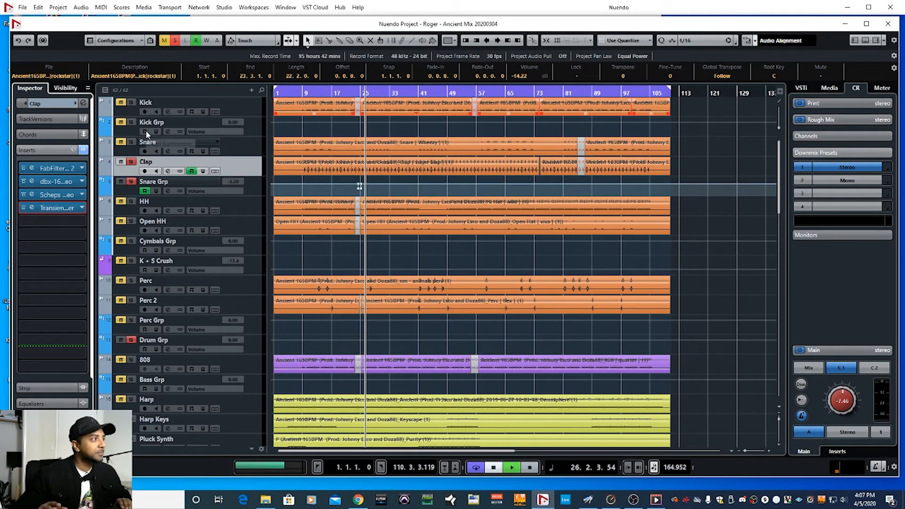
pyautogui.press('space')
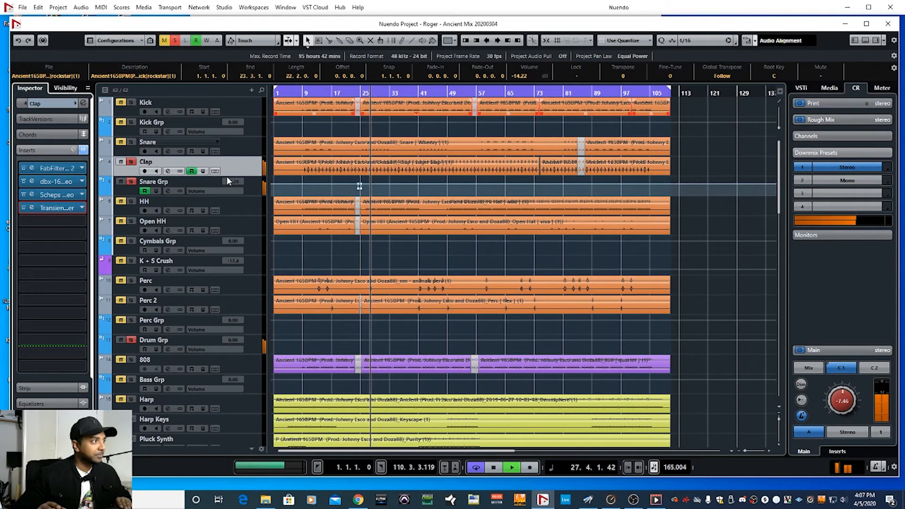
pyautogui.press('space')
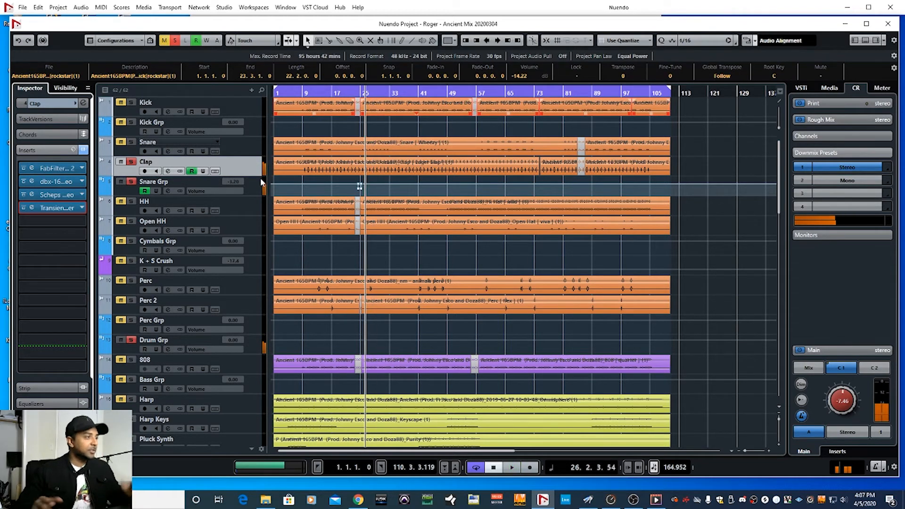
# Clear all solos and set the loop range around the second verse's lead vocal clips.
pyautogui.click(250, 214)
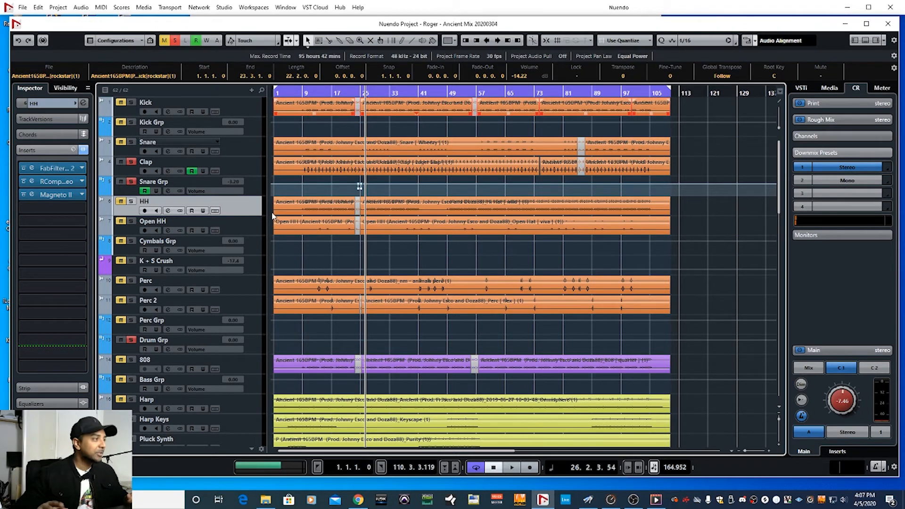
pyautogui.click(175, 42)
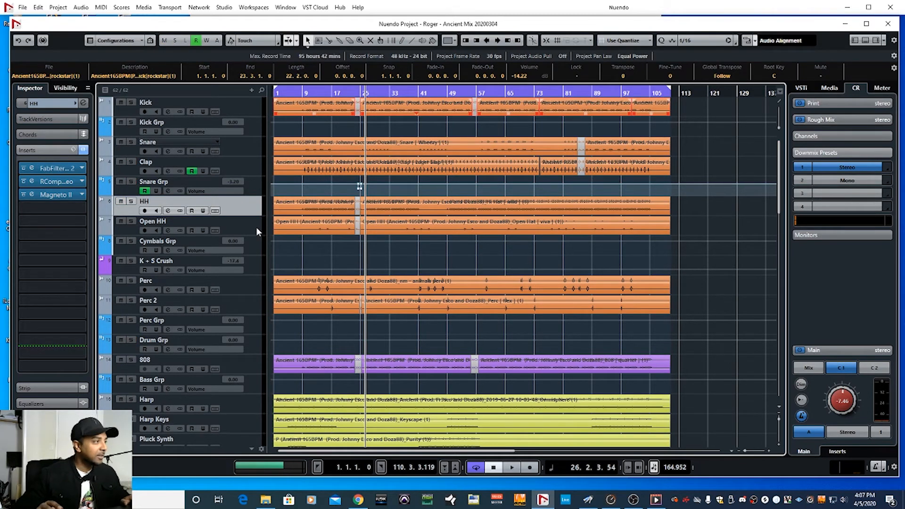
pyautogui.scroll(-10, 256, 227)
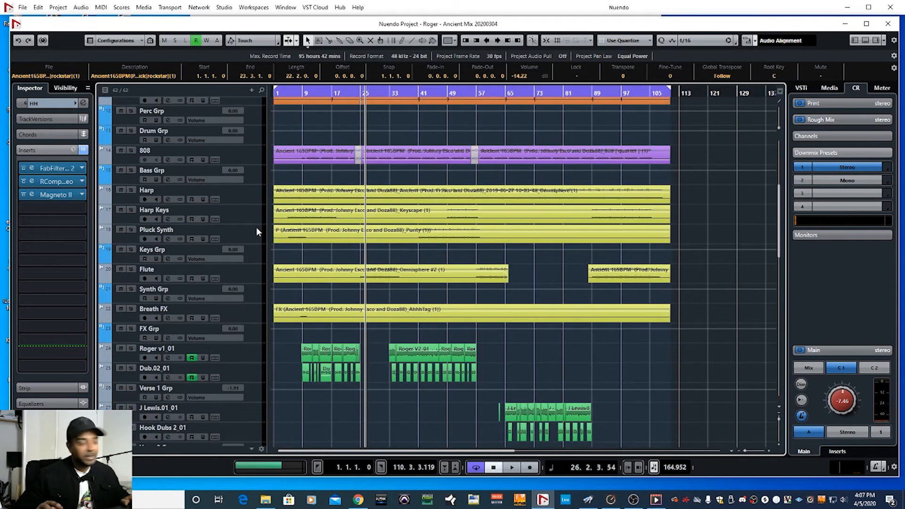
pyautogui.scroll(-10, 261, 254)
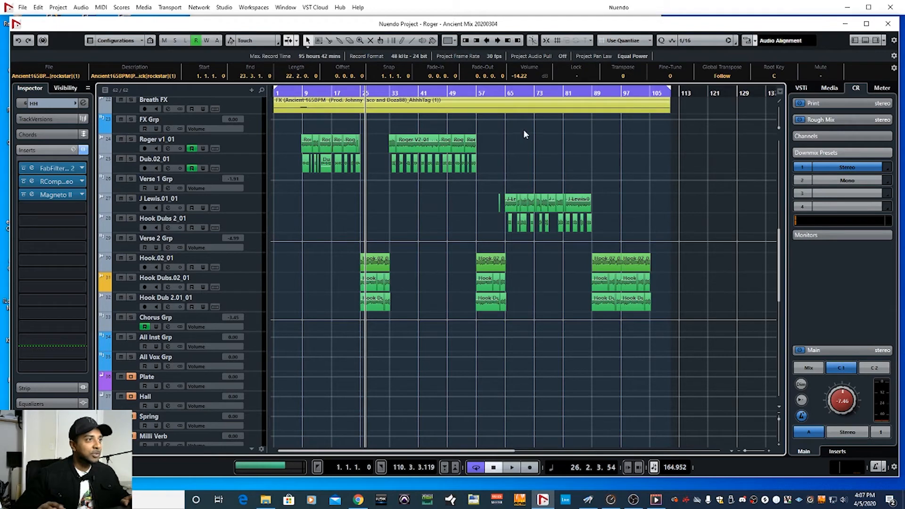
pyautogui.moveTo(624, 196); pyautogui.dragTo(467, 208)
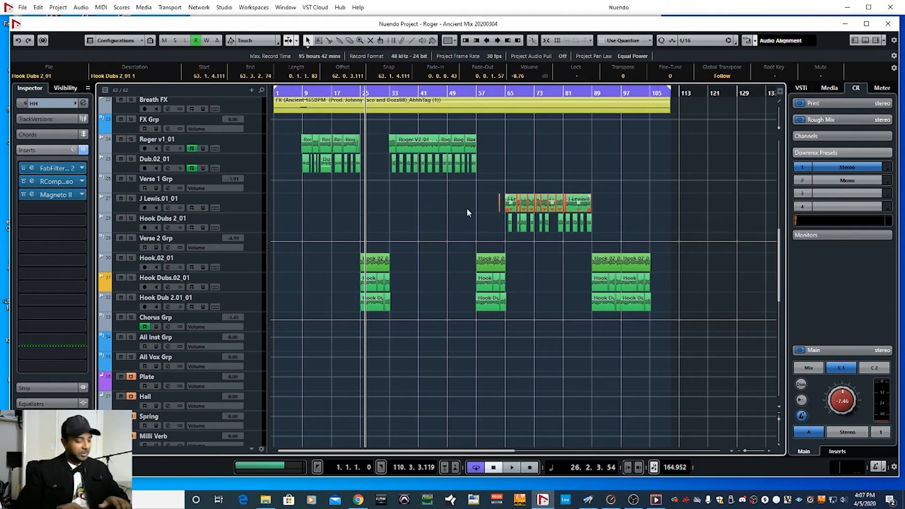
pyautogui.press('p')
pyautogui.scroll(1, 370, 197)
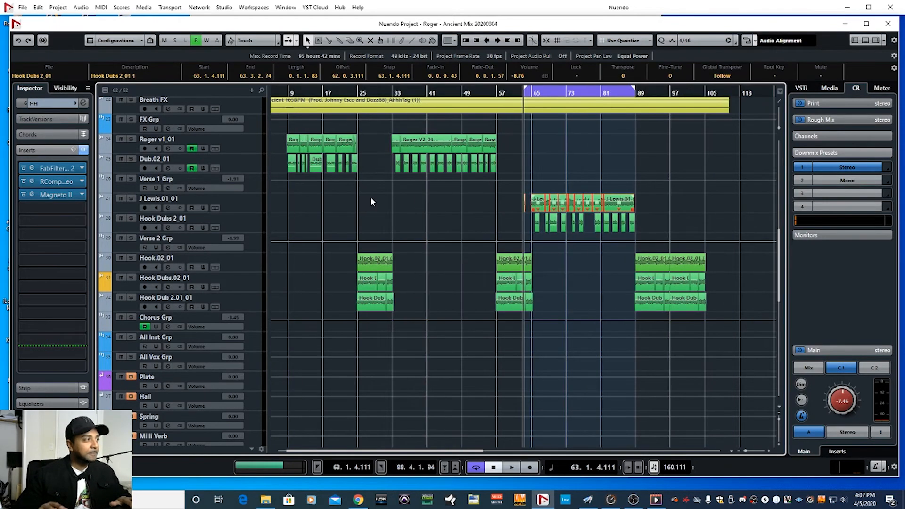
# Select the second verse's lead vocal track and play the looped verse in the full mix with enlarged track heights.
pyautogui.scroll(1, 370, 197)
pyautogui.click(259, 204)
pyautogui.press('g')
pyautogui.press('g')
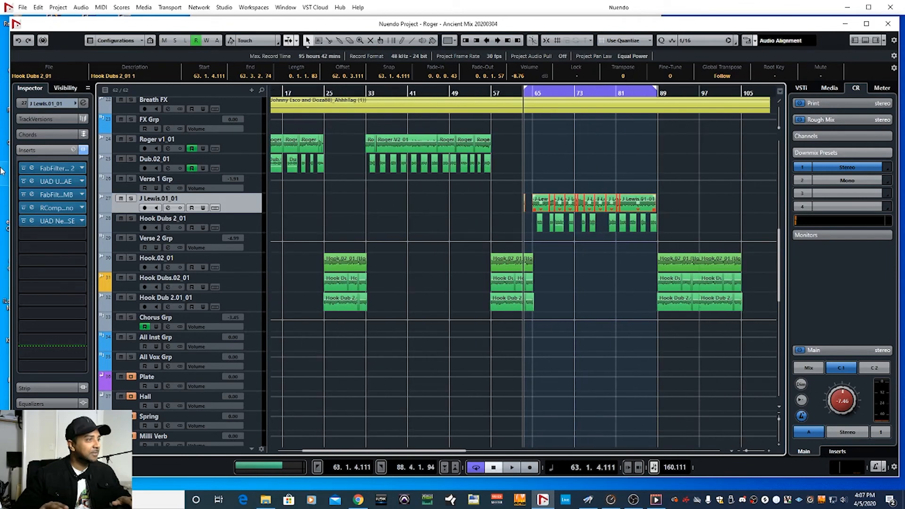
pyautogui.press('h')
pyautogui.press('g')
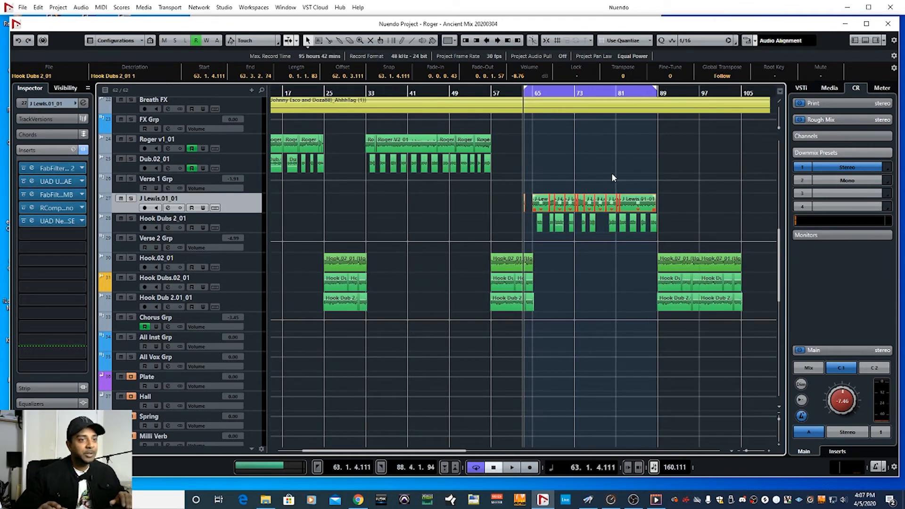
pyautogui.press('space')
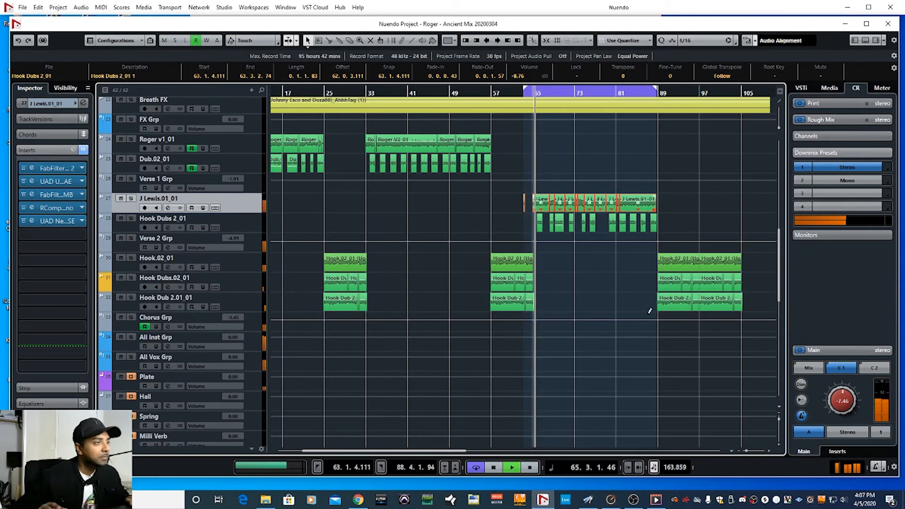
pyautogui.hotkey('shift', 'h')
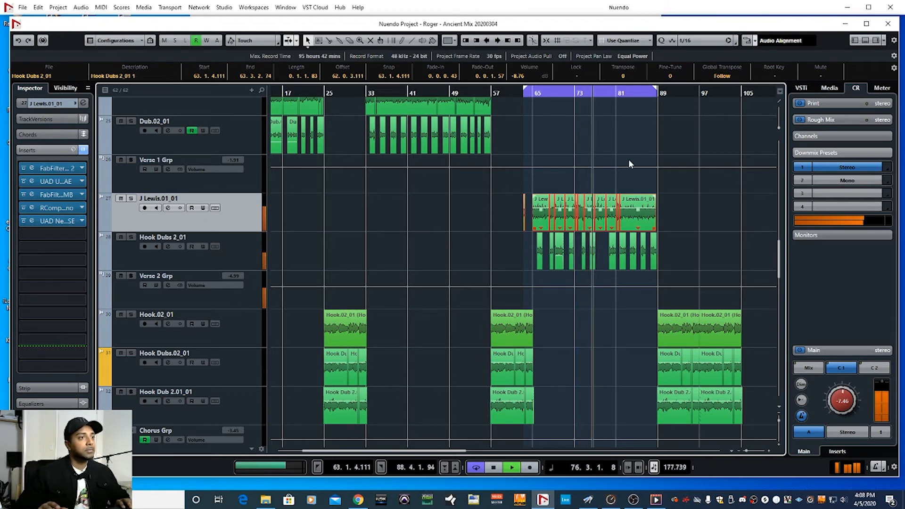
pyautogui.press('space')
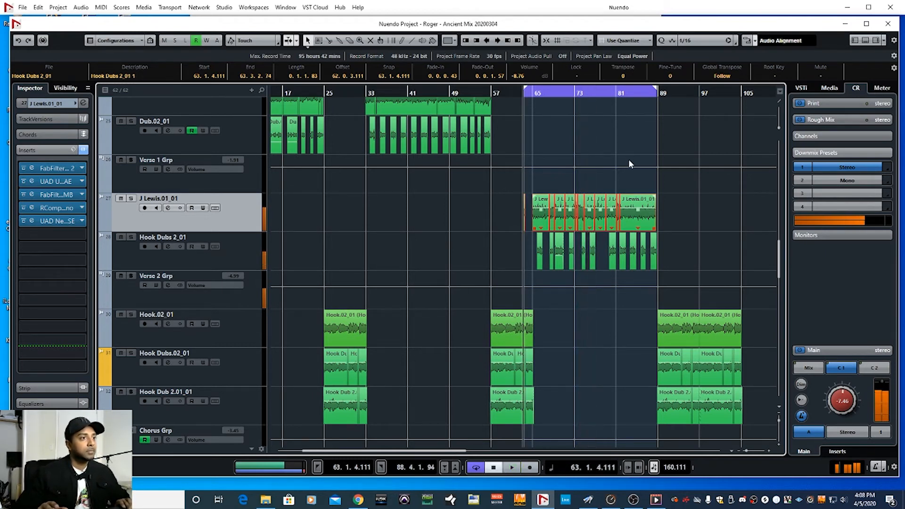
# Bypass all inserts on the second verse's lead vocal and listen to it in the mix and soloed.
pyautogui.click(84, 150)
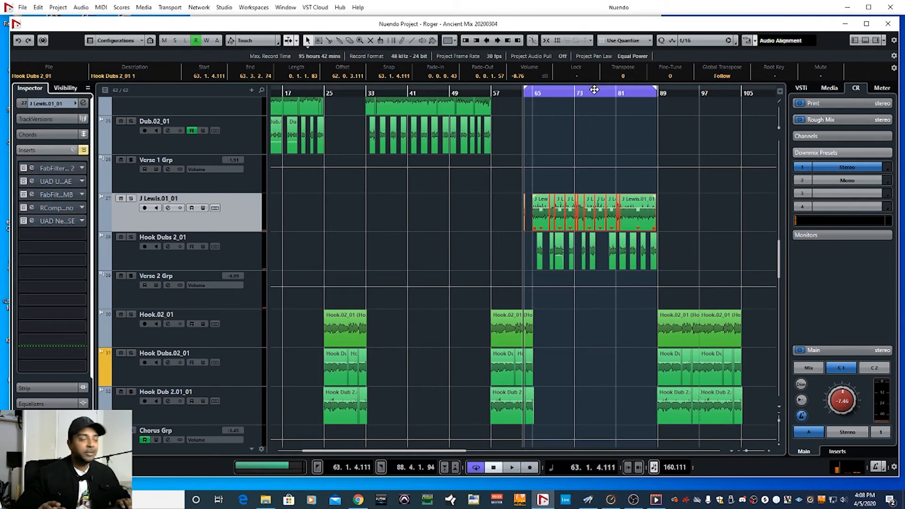
pyautogui.press('space')
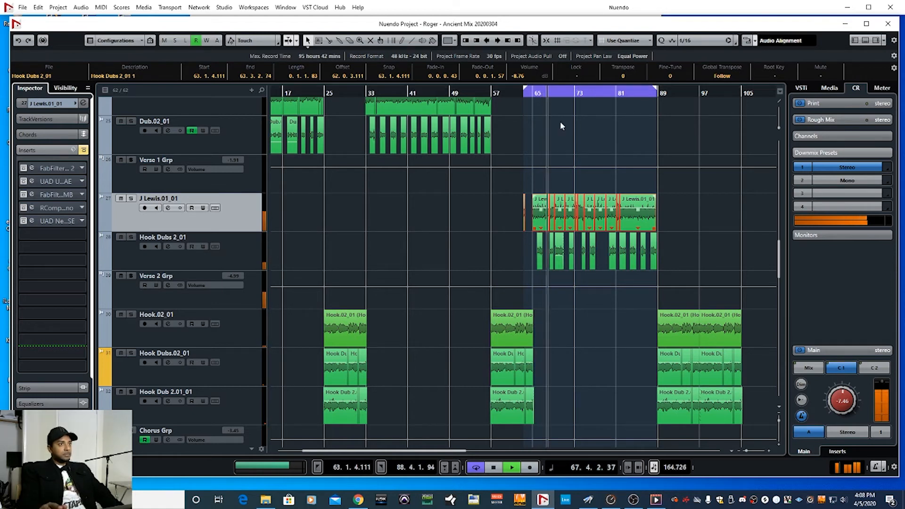
pyautogui.click(131, 200)
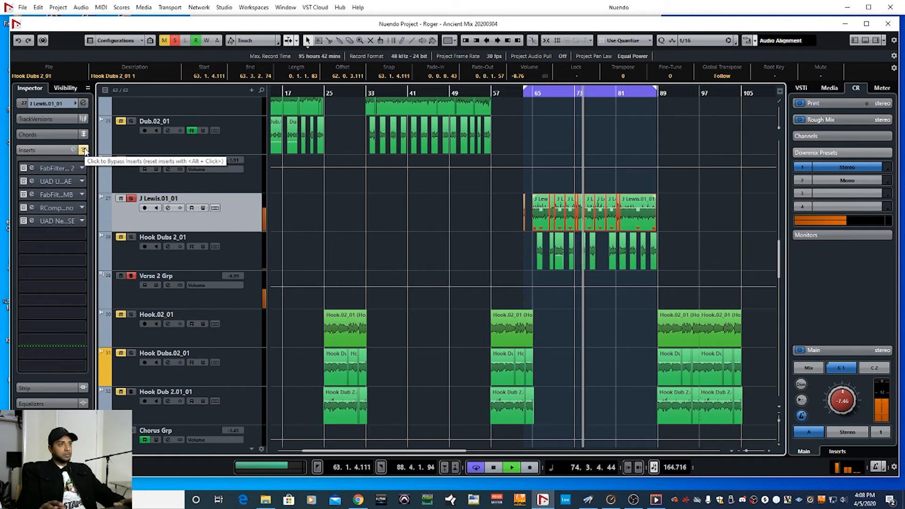
pyautogui.press('space')
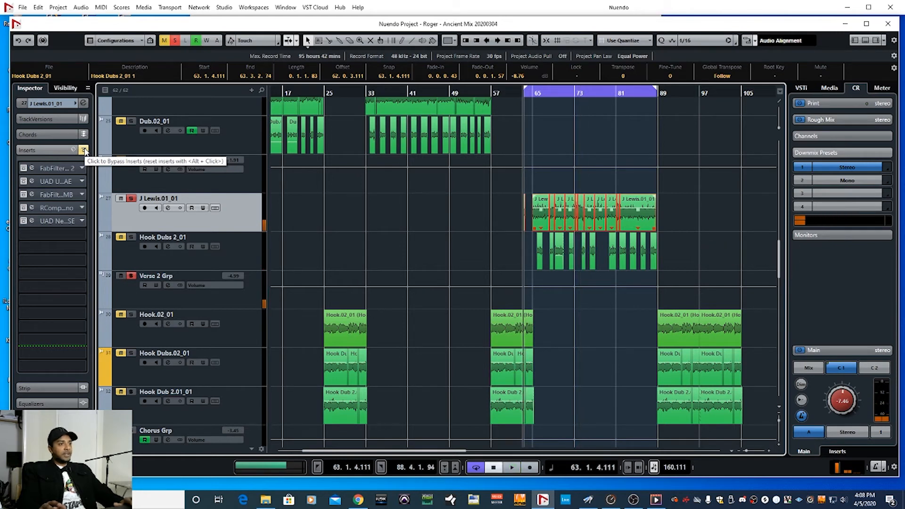
# Reactivate all of the lead vocal's inserts and listen to the processed vocal soloed.
pyautogui.click(85, 151)
pyautogui.press('space')
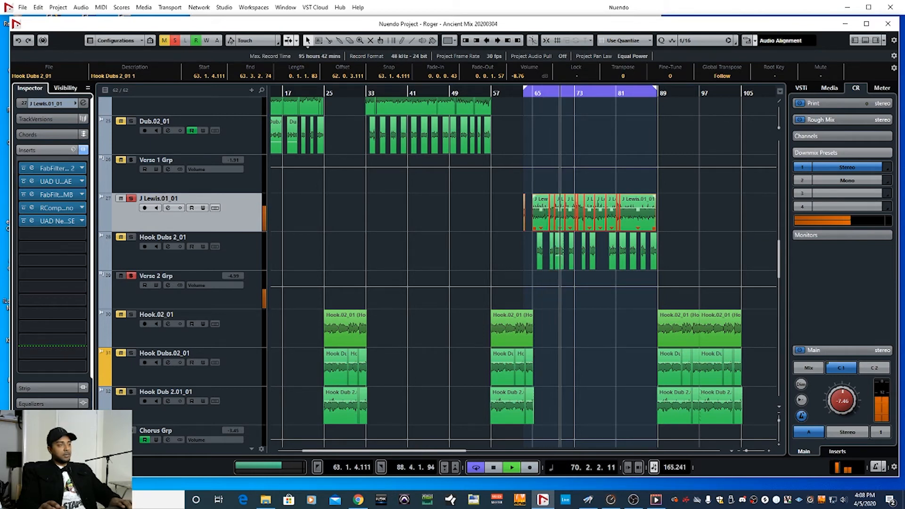
pyautogui.press('space')
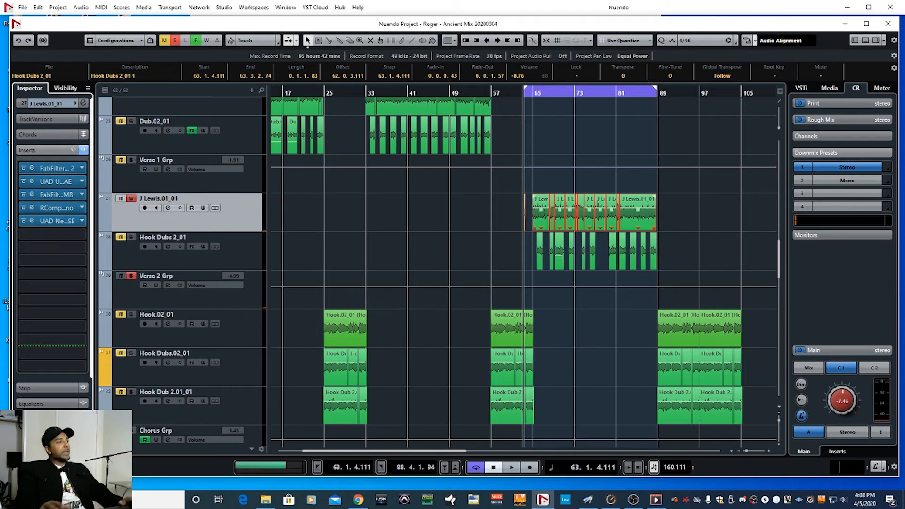
# Bypass the lead vocal's second through fifth inserts, leaving only the FabFilter Pro-Q 2 active.
pyautogui.click(24, 181)
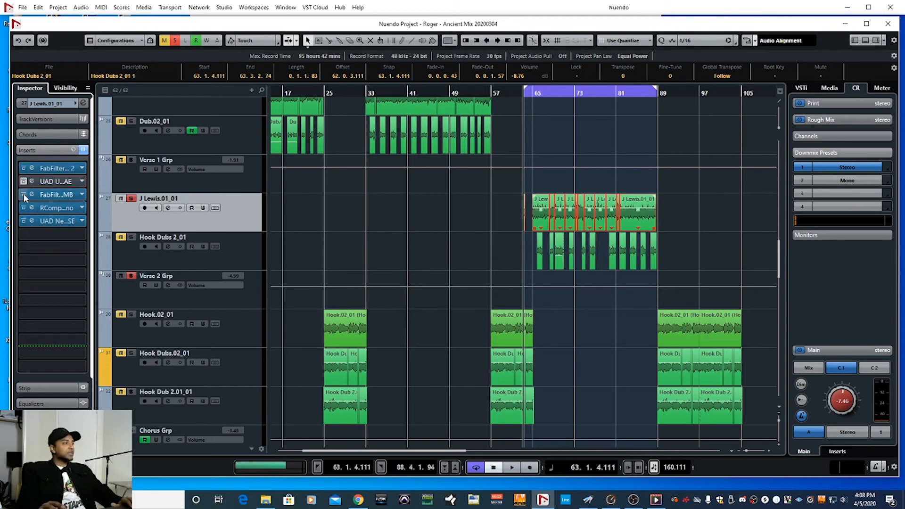
pyautogui.click(24, 194)
pyautogui.click(24, 208)
pyautogui.click(24, 221)
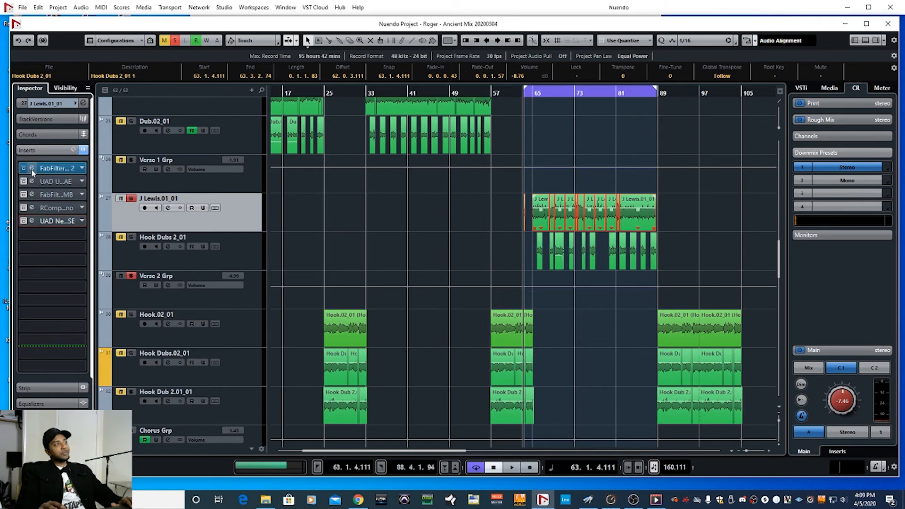
# Open the lead vocal's Pro-Q 2 and examine the settings of its low cut and the cuts in the lows and low mids.
pyautogui.click(32, 170)
pyautogui.click(31, 168)
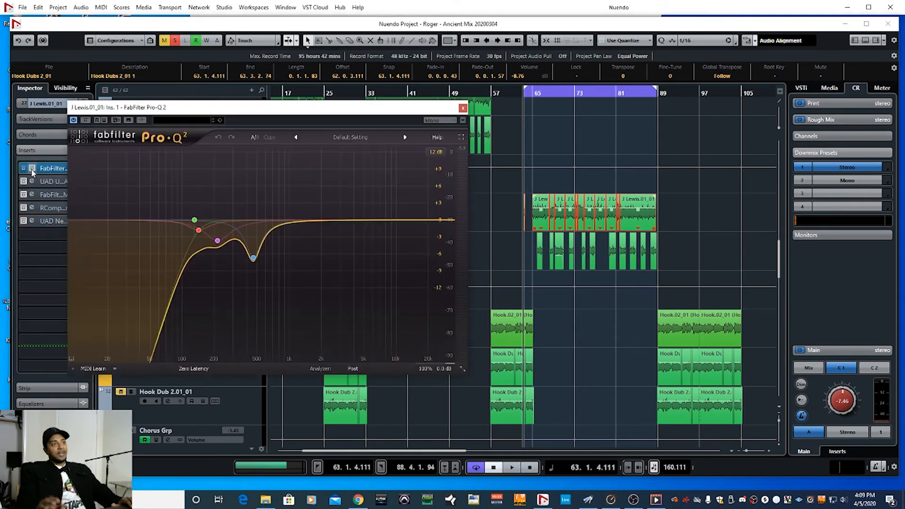
pyautogui.moveTo(210, 111); pyautogui.dragTo(254, 91)
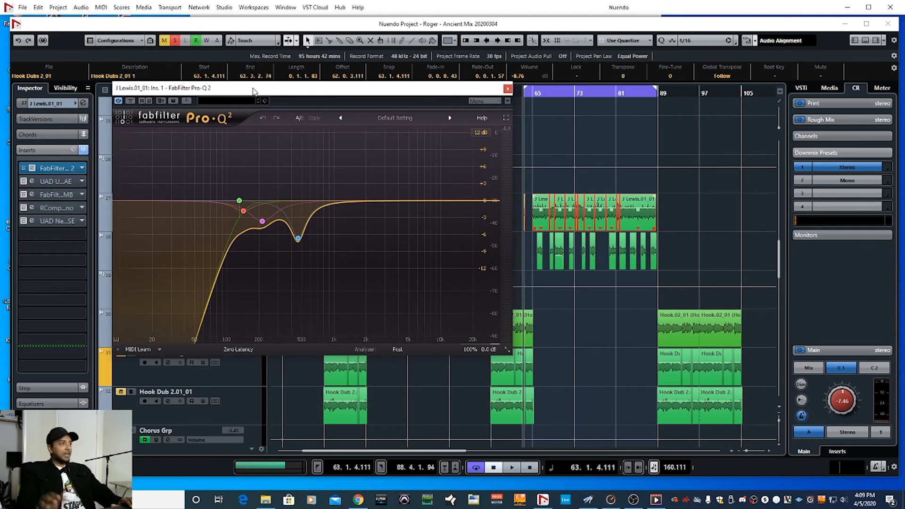
pyautogui.moveTo(253, 91); pyautogui.dragTo(257, 81)
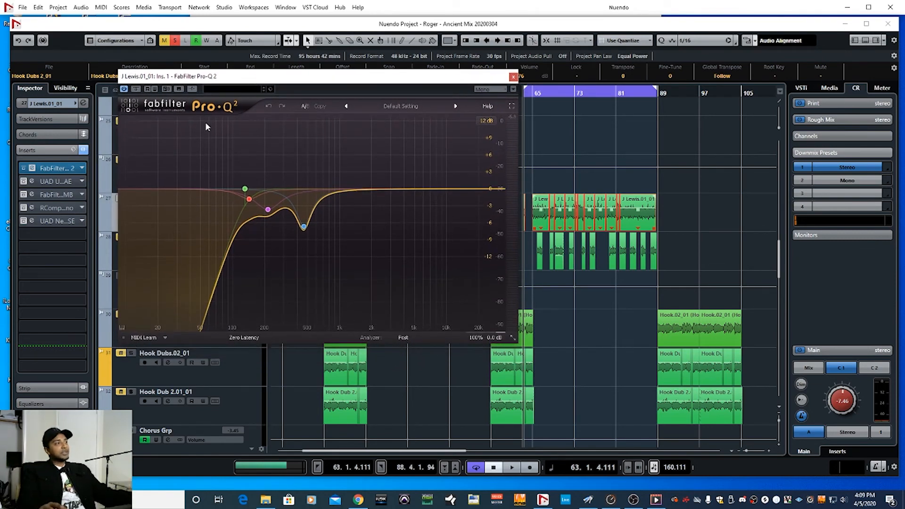
pyautogui.click(245, 189)
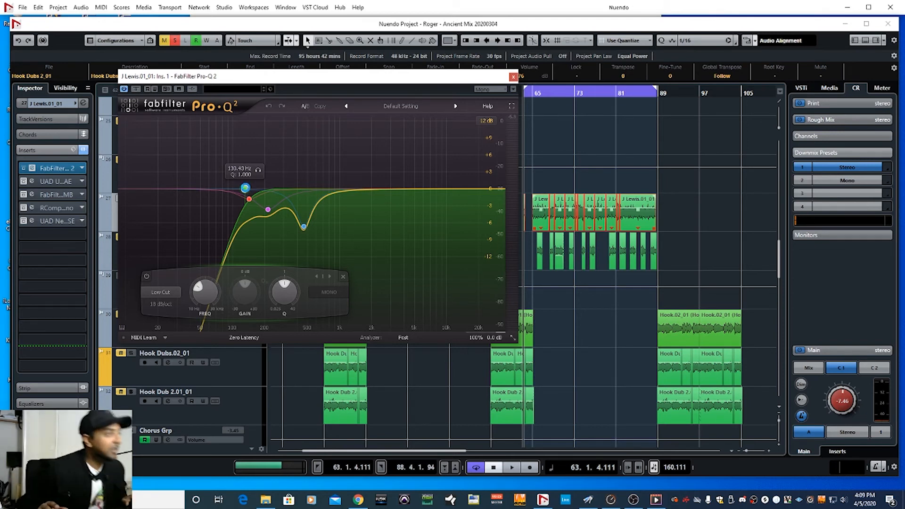
pyautogui.moveTo(234, 77); pyautogui.dragTo(277, 88)
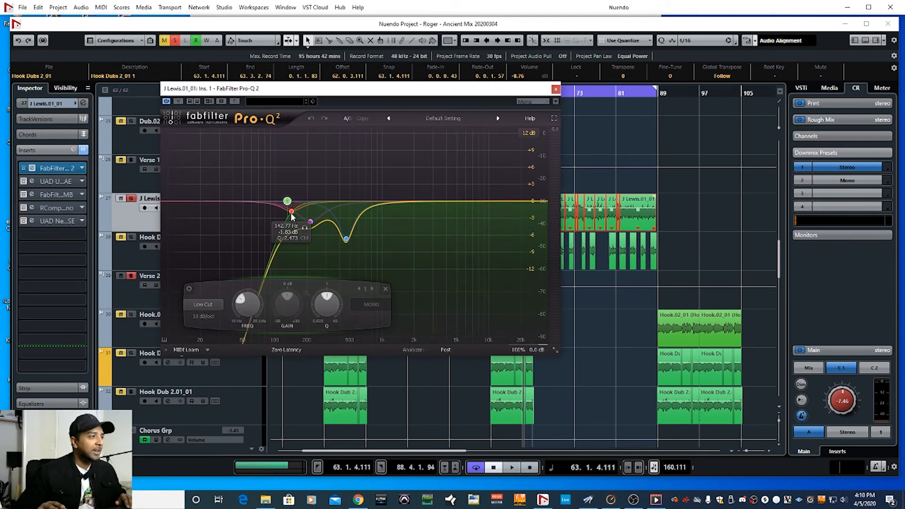
pyautogui.click(311, 221)
pyautogui.click(346, 240)
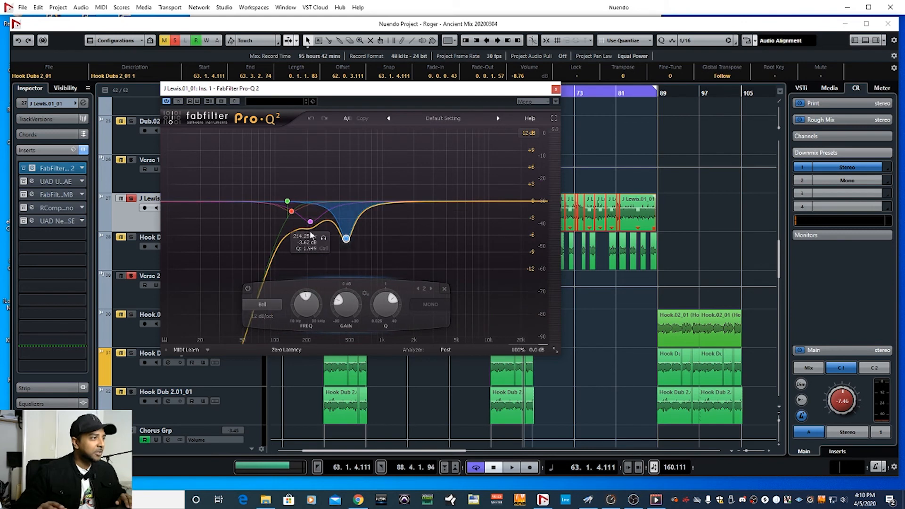
# Select the Pro-Q 2's bell cuts around 214 Hz and 468 Hz in turn to examine their settings.
pyautogui.click(310, 223)
pyautogui.click(292, 213)
pyautogui.click(311, 222)
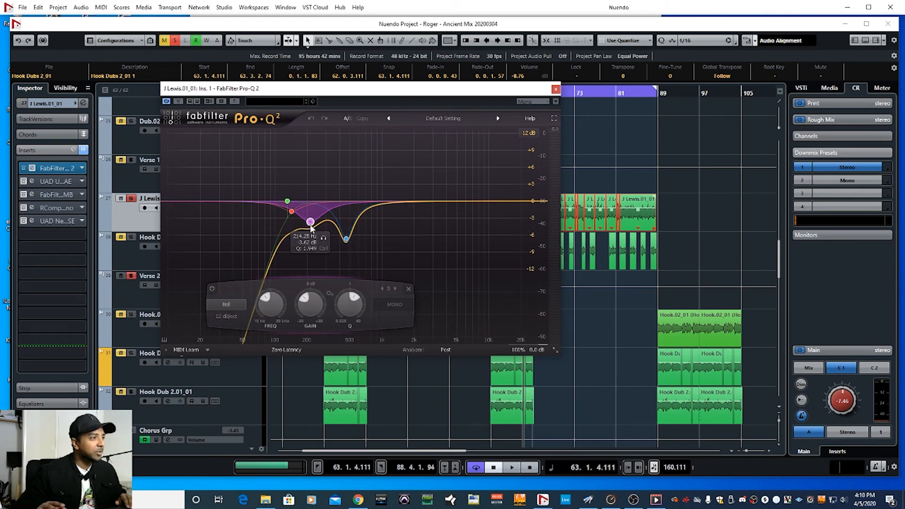
pyautogui.click(346, 240)
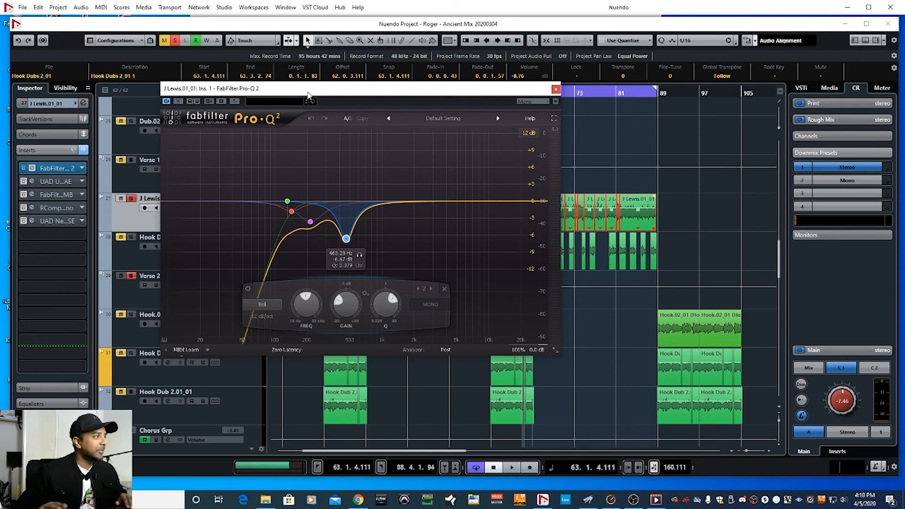
# Bypass the lead vocal's Pro-Q 2 and play the second verse from its start to hear the soloed vocal without EQ.
pyautogui.moveTo(309, 94); pyautogui.dragTo(353, 95)
pyautogui.click(222, 104)
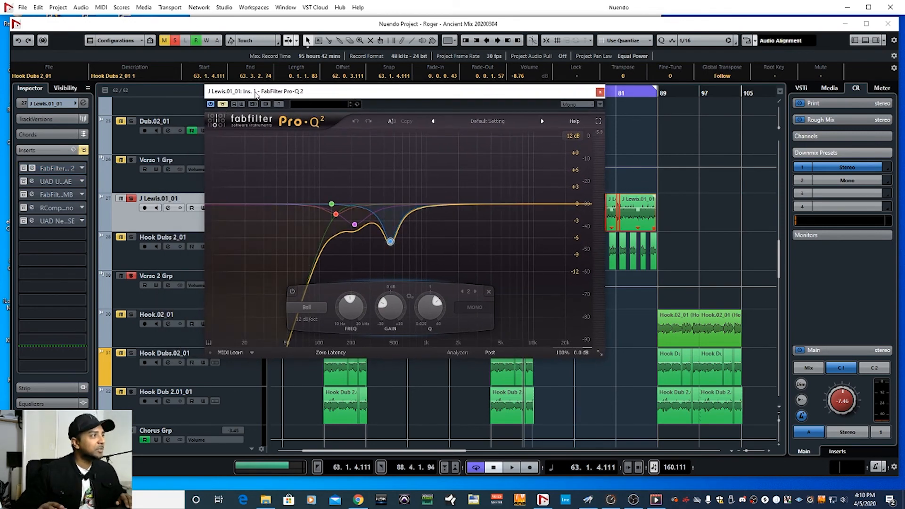
pyautogui.moveTo(256, 95); pyautogui.dragTo(164, 158)
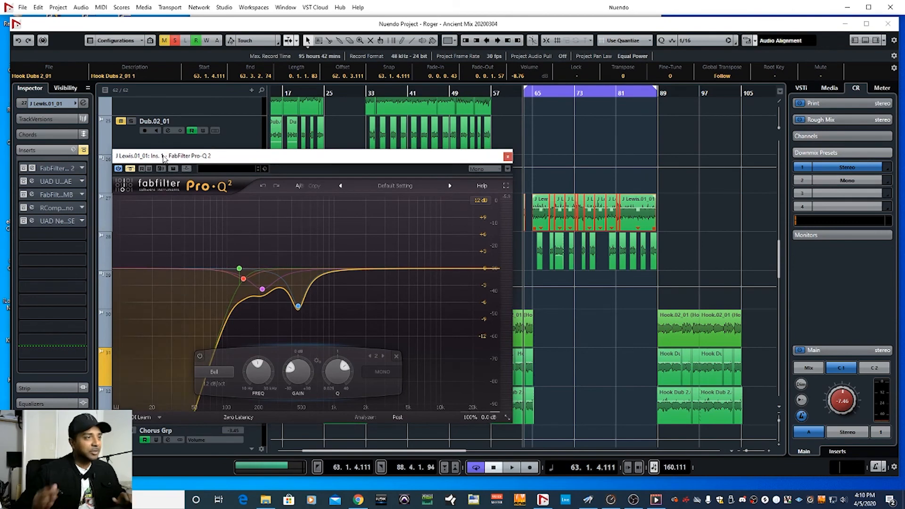
pyautogui.click(531, 94)
pyautogui.press('space')
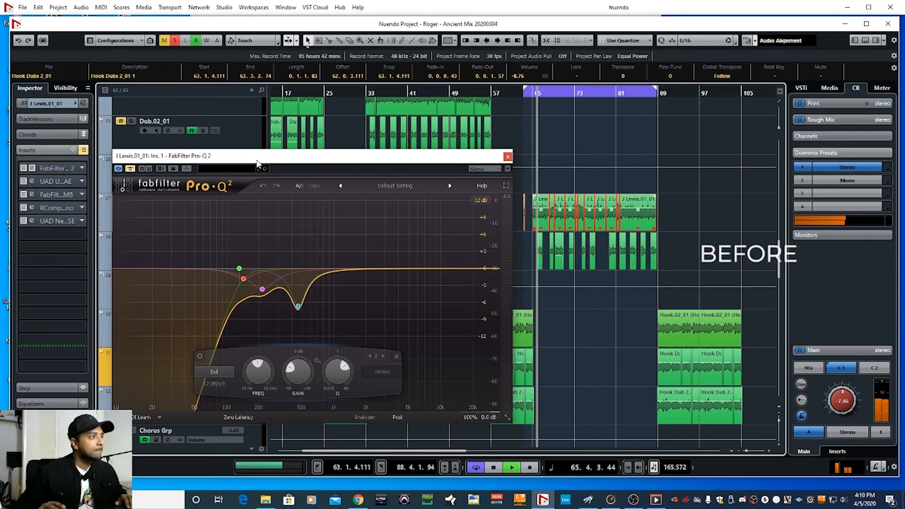
pyautogui.moveTo(254, 160); pyautogui.dragTo(265, 86)
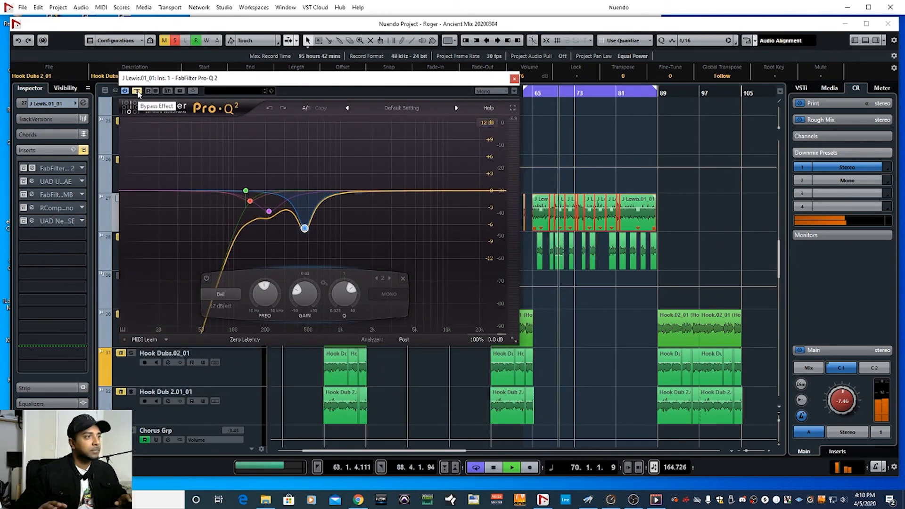
pyautogui.press('space')
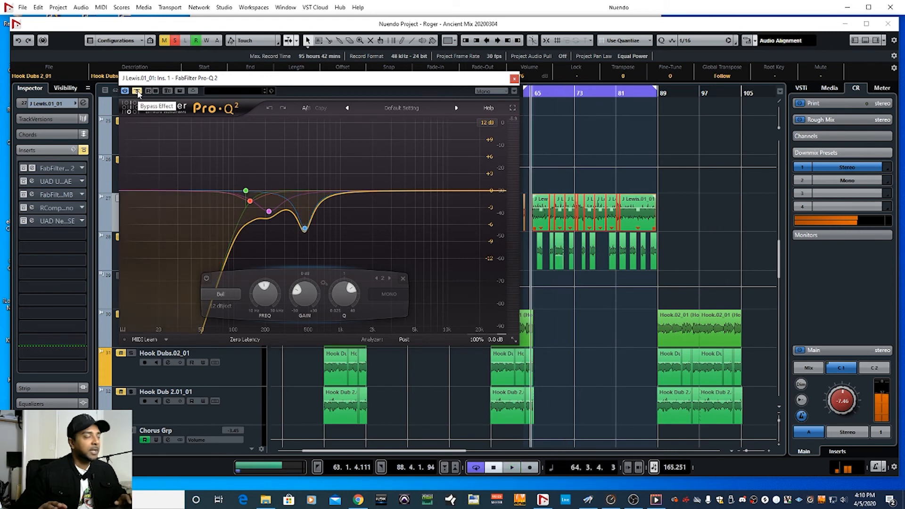
# Reactivate the lead vocal's Pro-Q 2, listen to the soloed vocal with the EQ applied, and close the plug-in.
pyautogui.click(137, 92)
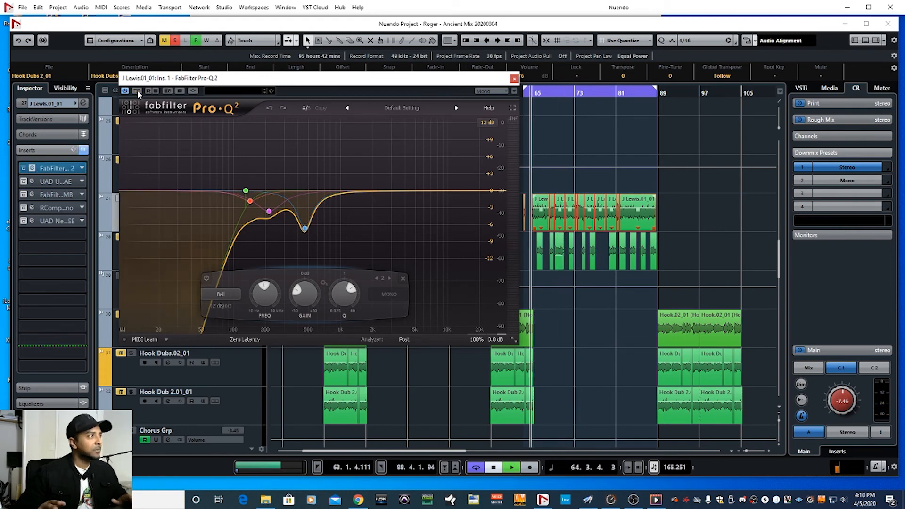
pyautogui.press('space')
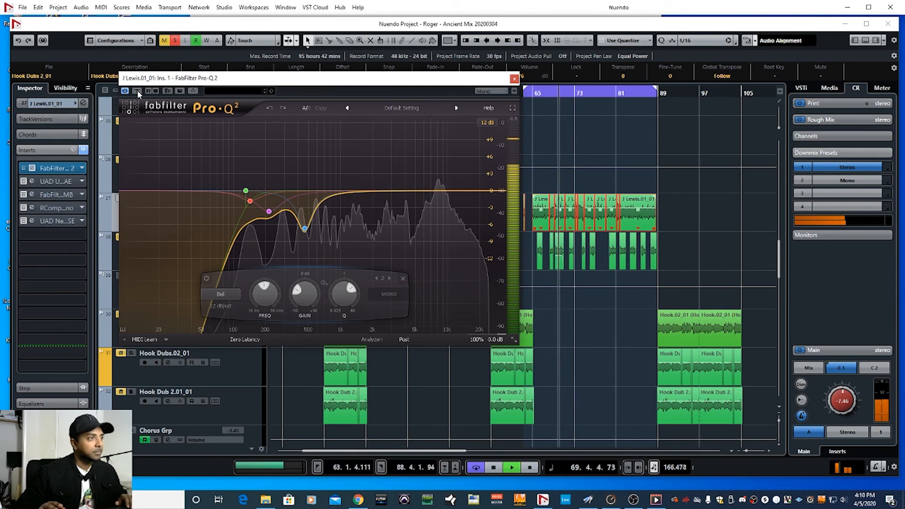
pyautogui.press('space')
pyautogui.click(514, 79)
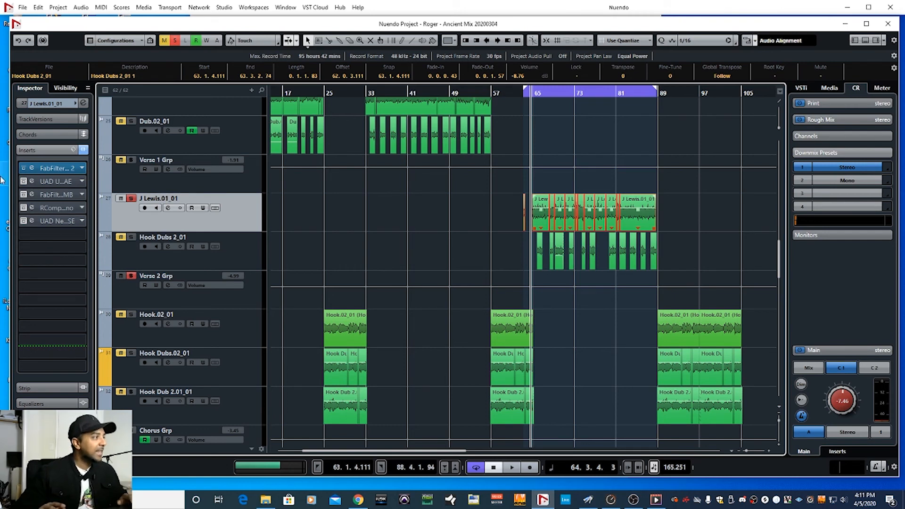
# Reactivate the second through fifth inserts on the second verse's lead vocal.
pyautogui.click(23, 181)
pyautogui.click(23, 194)
pyautogui.click(24, 208)
pyautogui.click(23, 221)
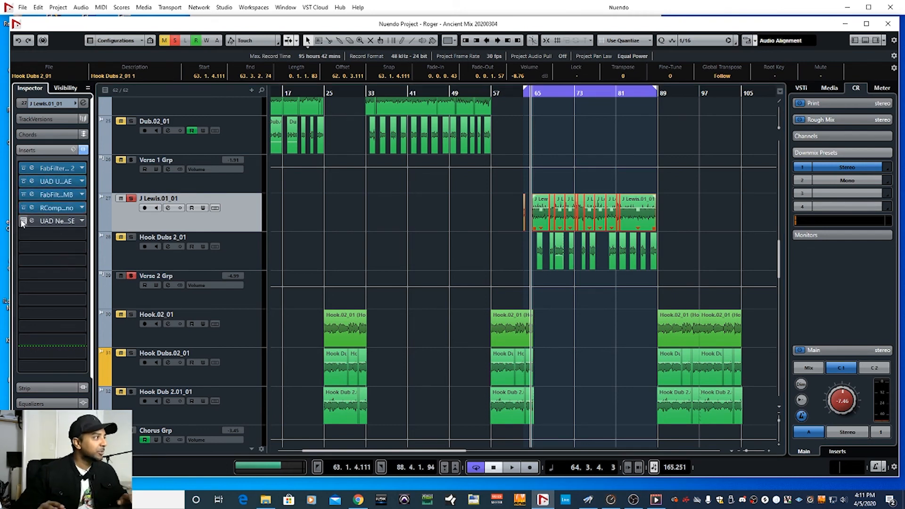
# Open the lead vocal's UAD Neve 1081SE, bypass it and listen to the soloed vocal without it.
pyautogui.click(31, 220)
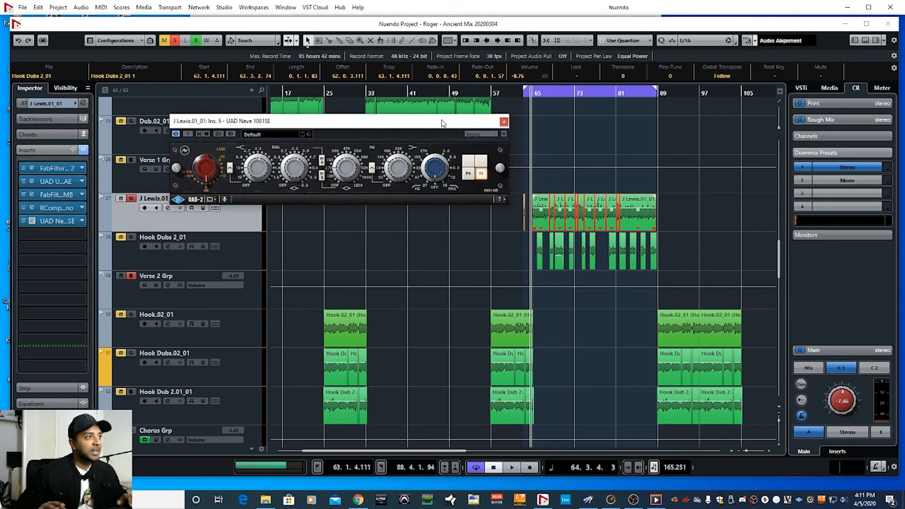
pyautogui.moveTo(436, 122); pyautogui.dragTo(538, 95)
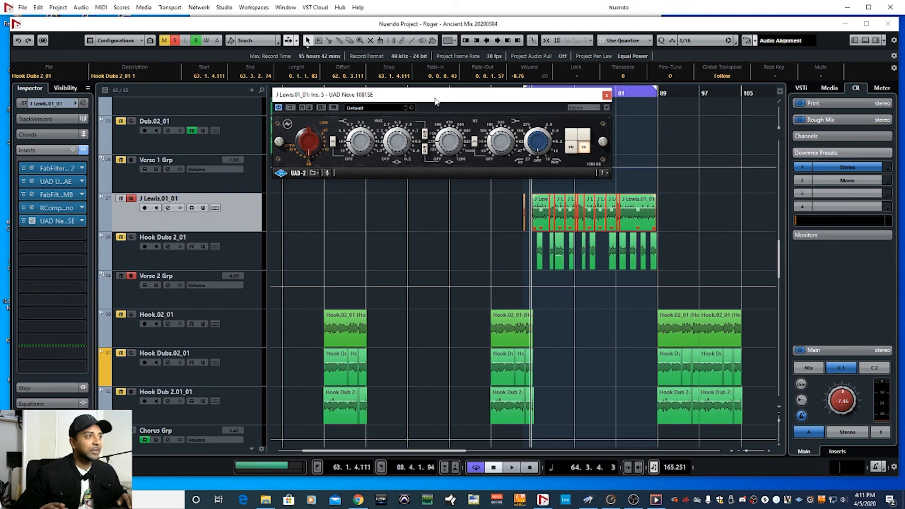
pyautogui.moveTo(430, 100); pyautogui.dragTo(336, 91)
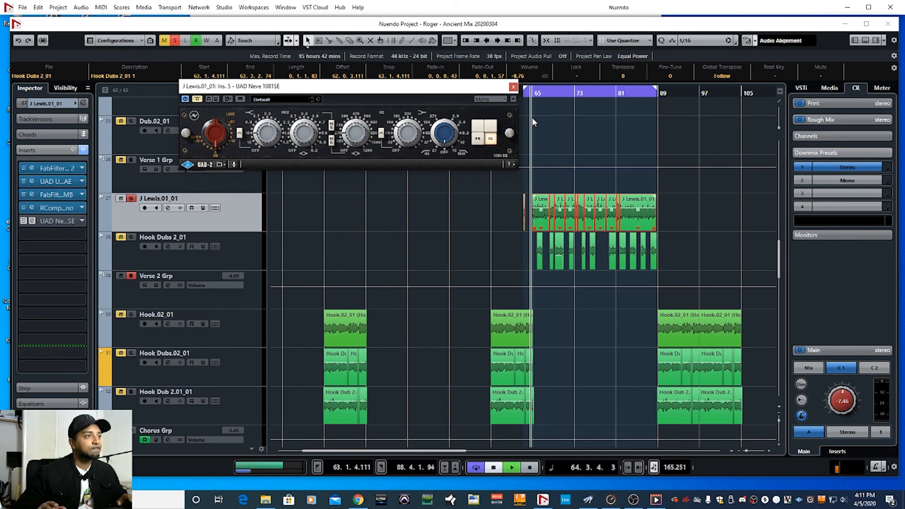
pyautogui.press('space')
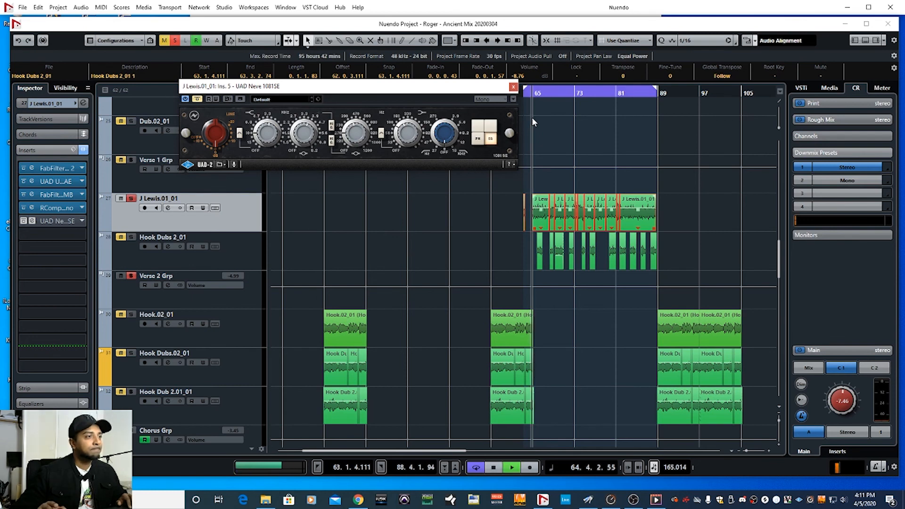
pyautogui.press('space')
# Reactivate the Neve 1081SE, listen to the soloed vocal with it applied, and close the plug-in.
pyautogui.click(198, 99)
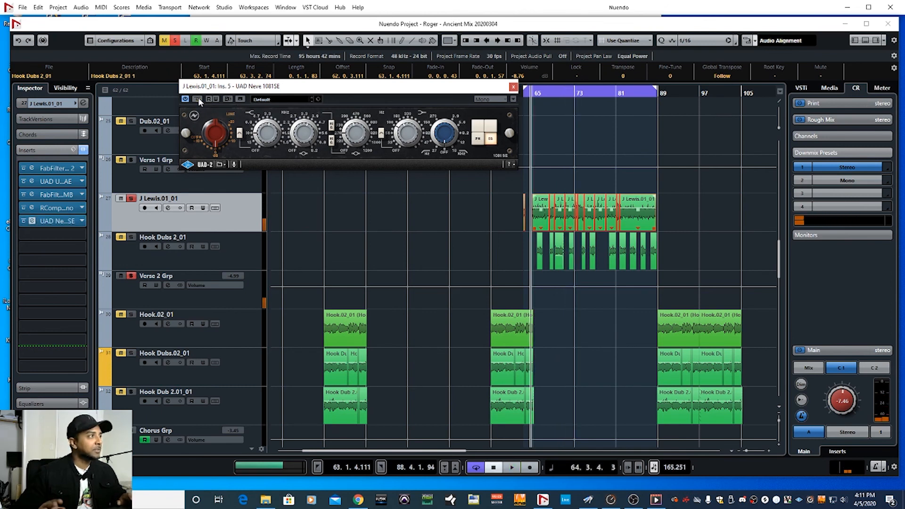
pyautogui.press('space')
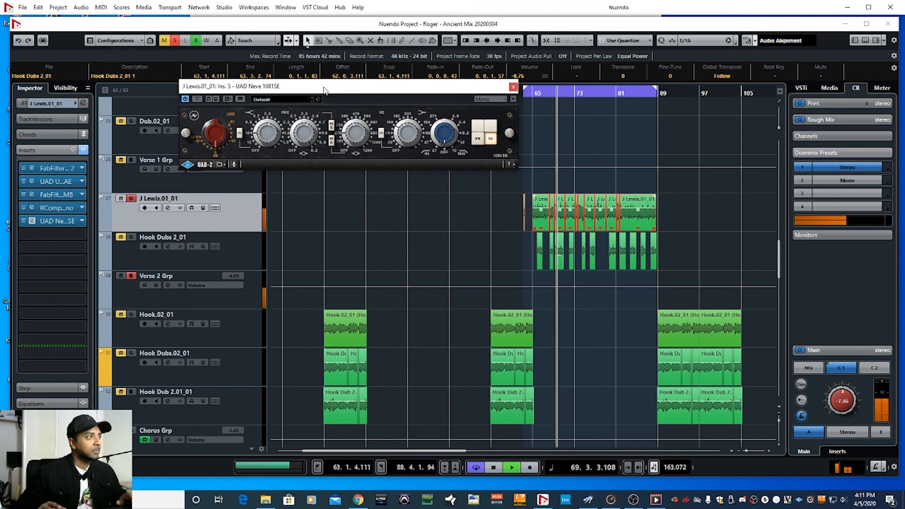
pyautogui.press('space')
pyautogui.click(512, 87)
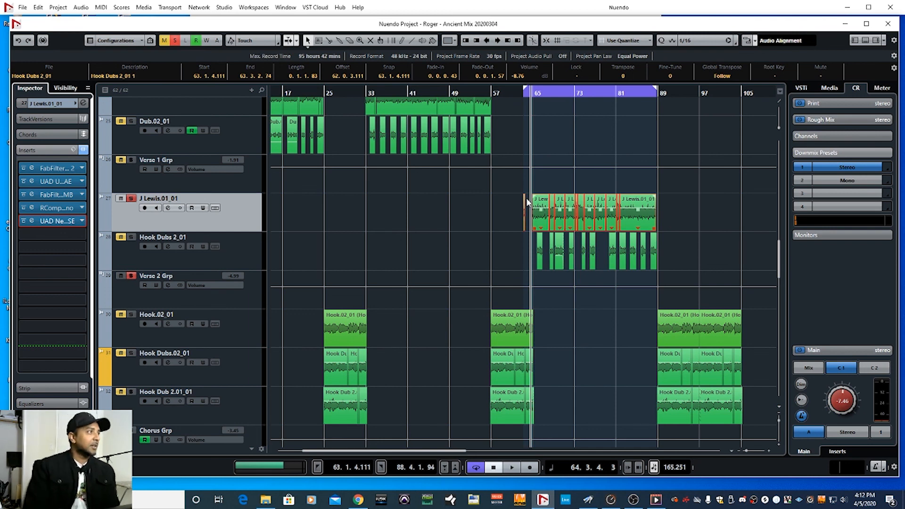
# Clear all mutes and solos across the project so every track plays in the mix.
pyautogui.click(164, 41)
pyautogui.click(174, 41)
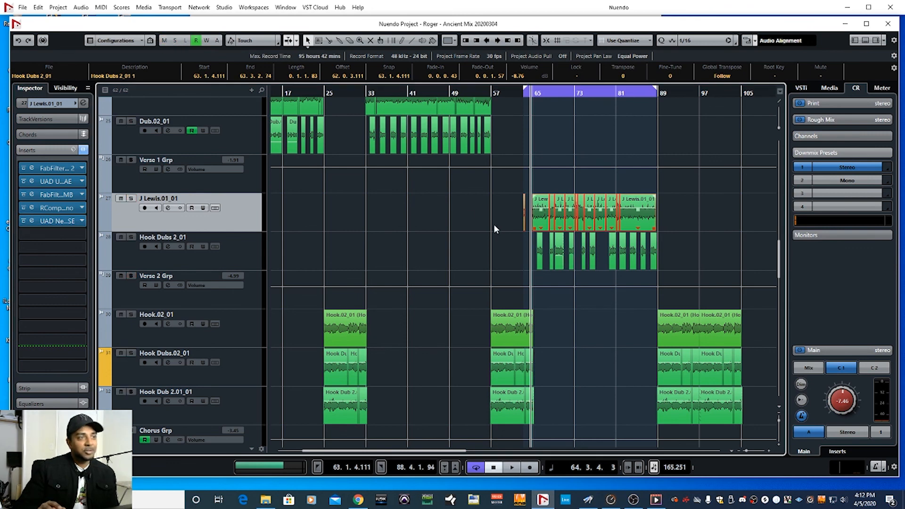